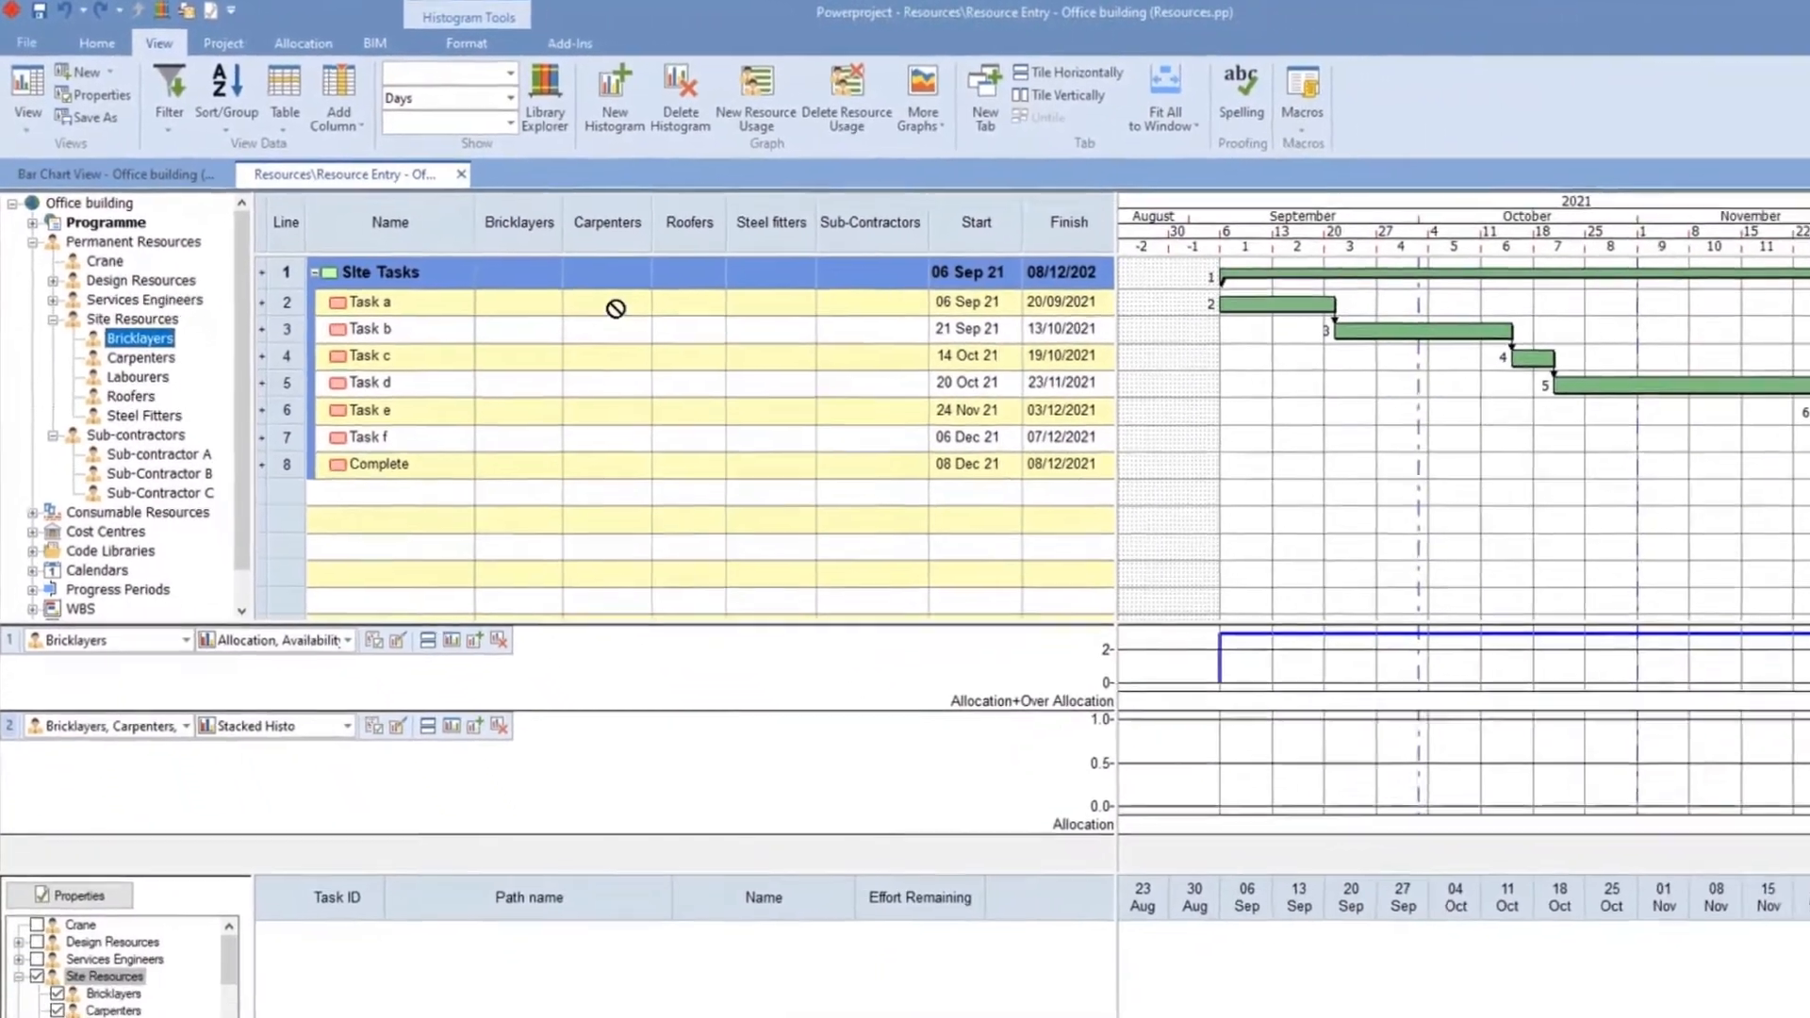
Assign the Bricklayers and Carpenters site resources to both Task a and Task b
left_click_drag(616, 308, 1296, 307)
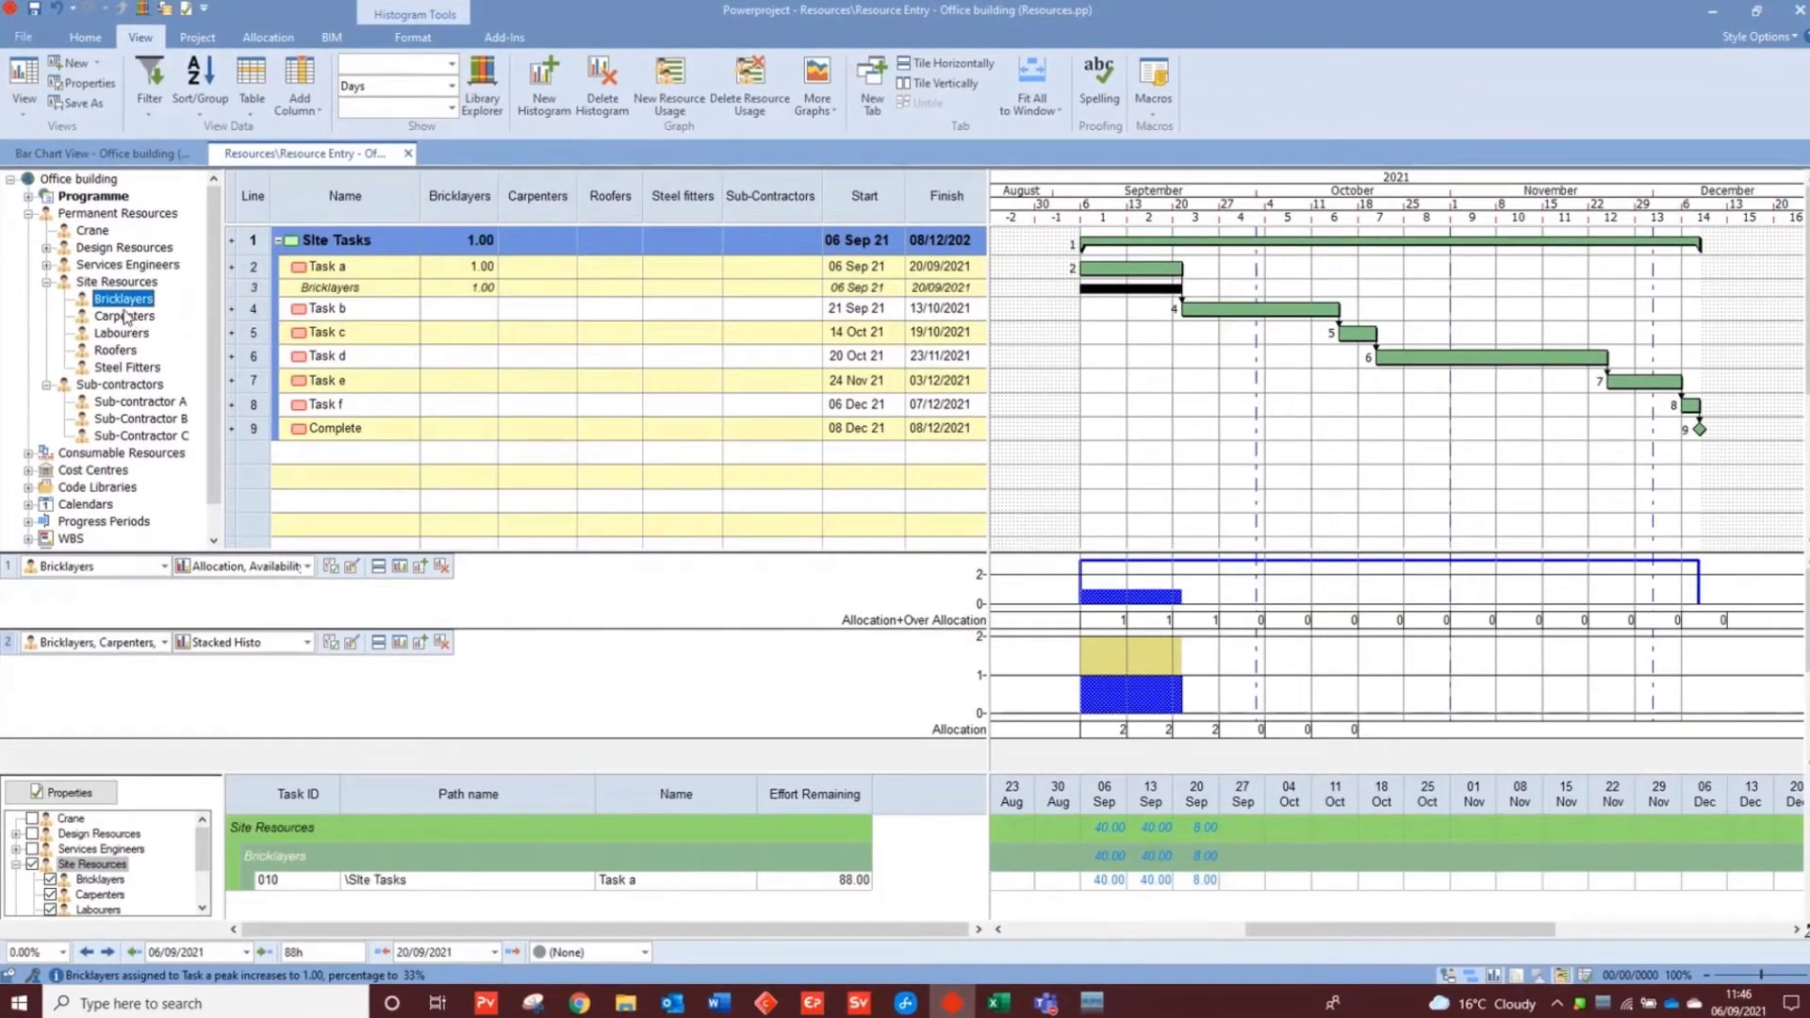
left_click_drag(320, 273, 1263, 306)
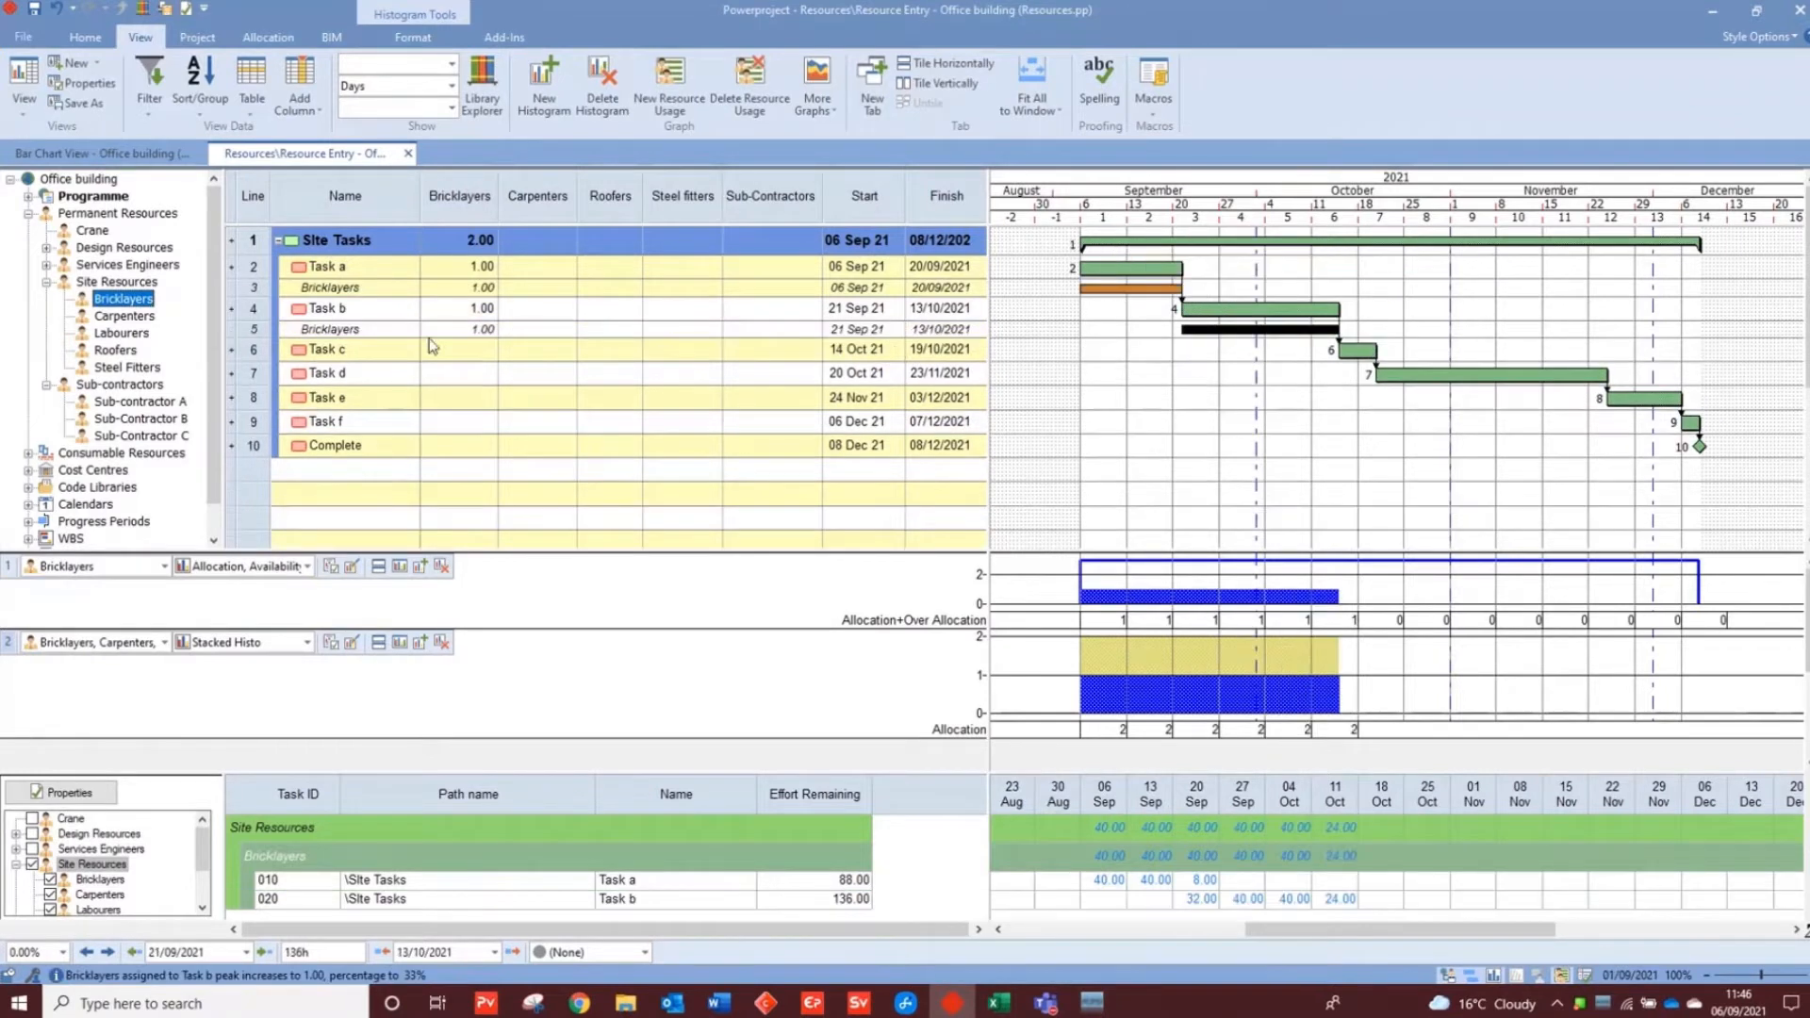
left_click_drag(138, 318, 1169, 268)
left_click_drag(140, 321, 1214, 343)
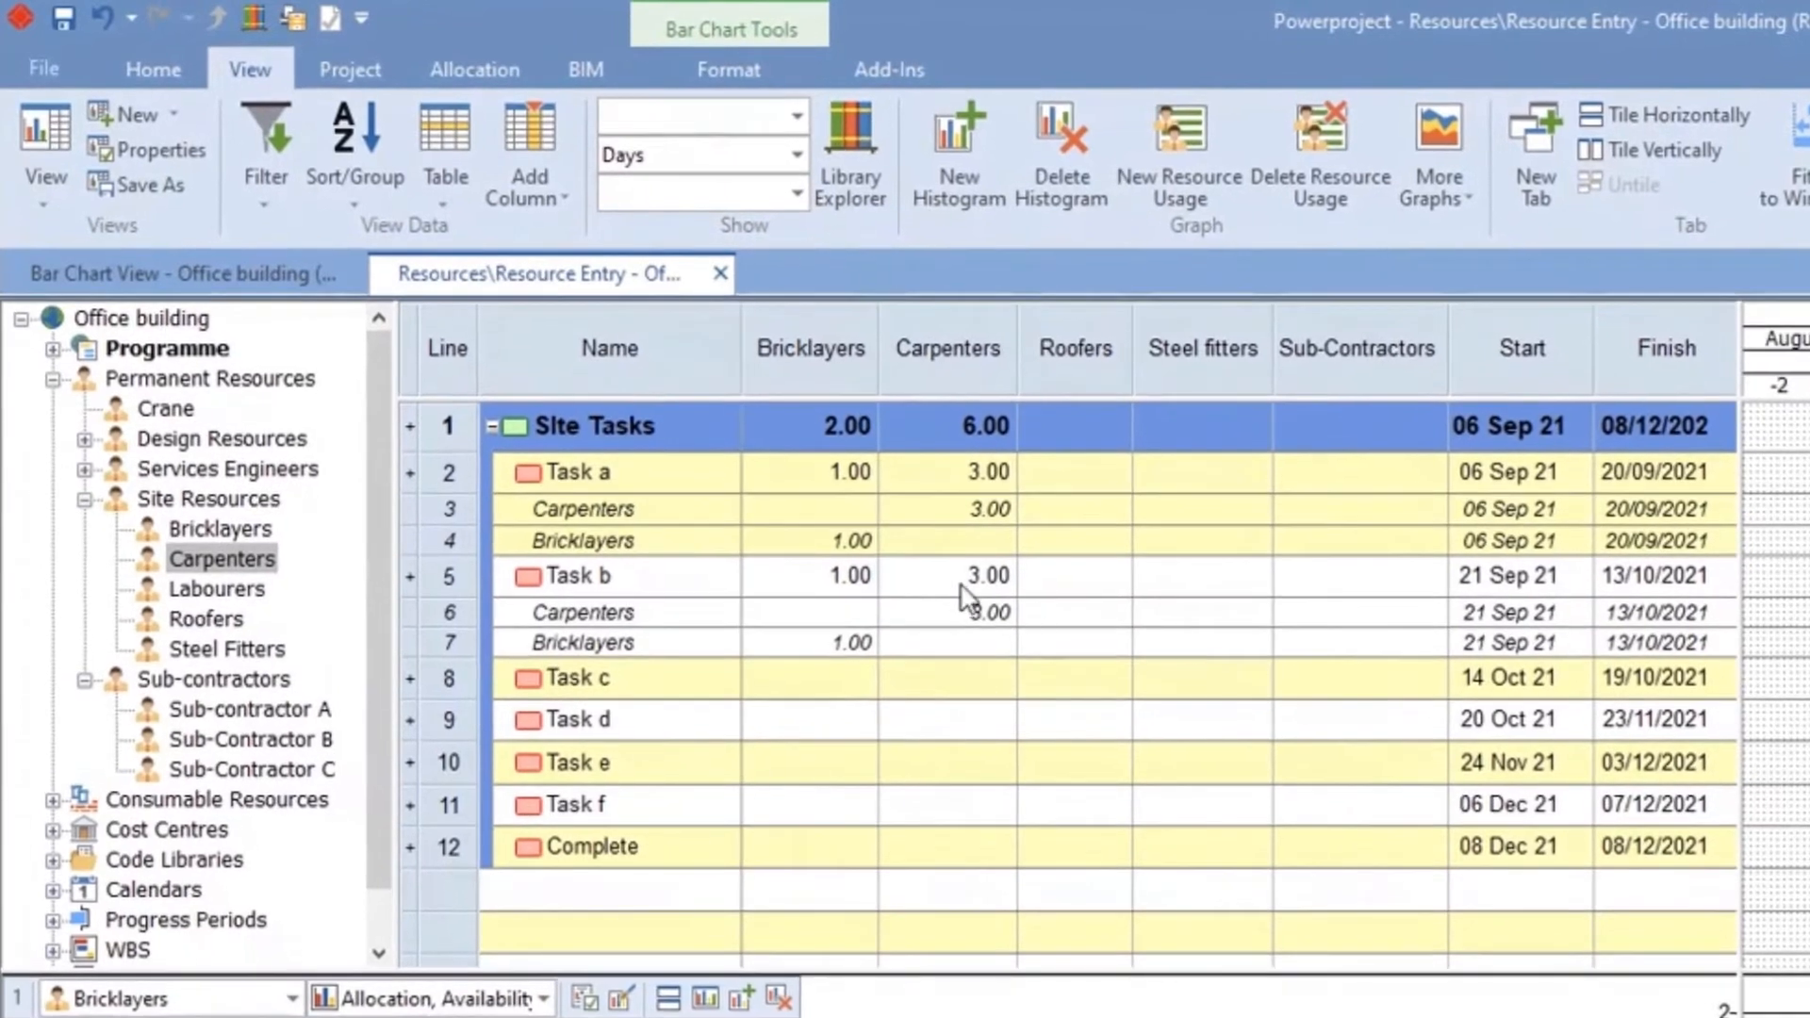
Set the Bricklayers allocation on Task a to 2
double_click(860, 545)
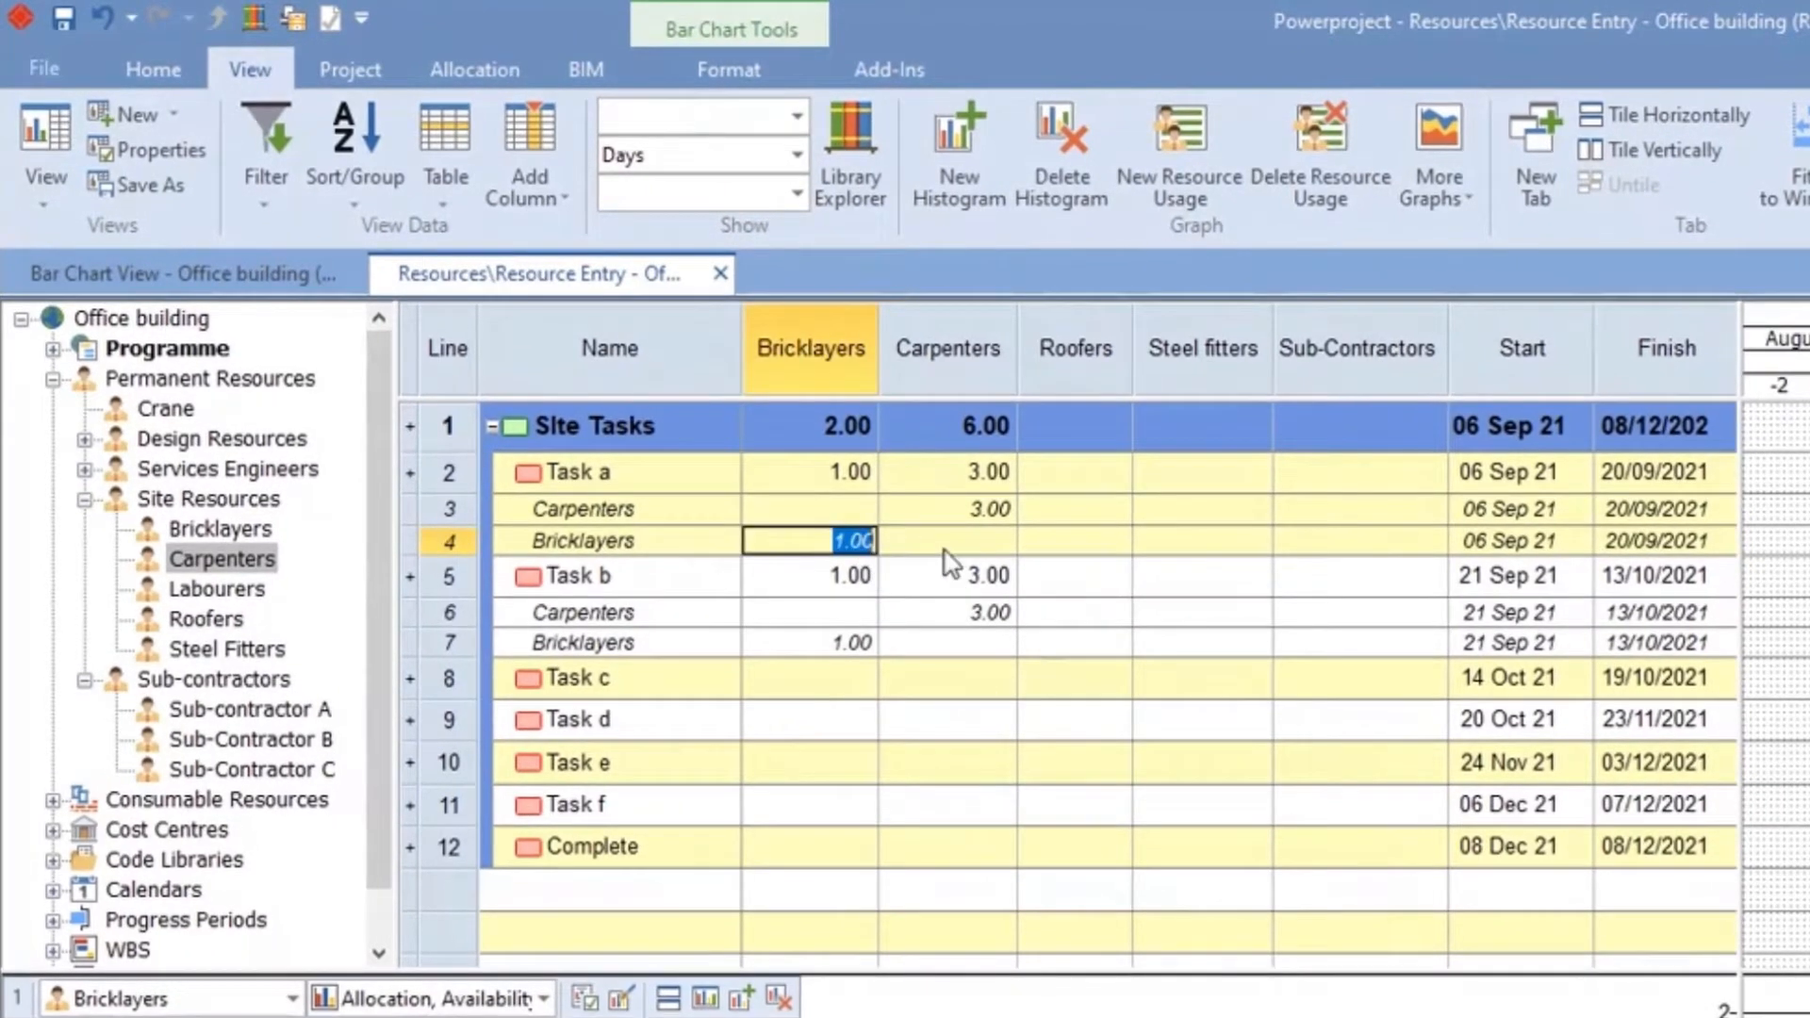
type("2")
key("Return")
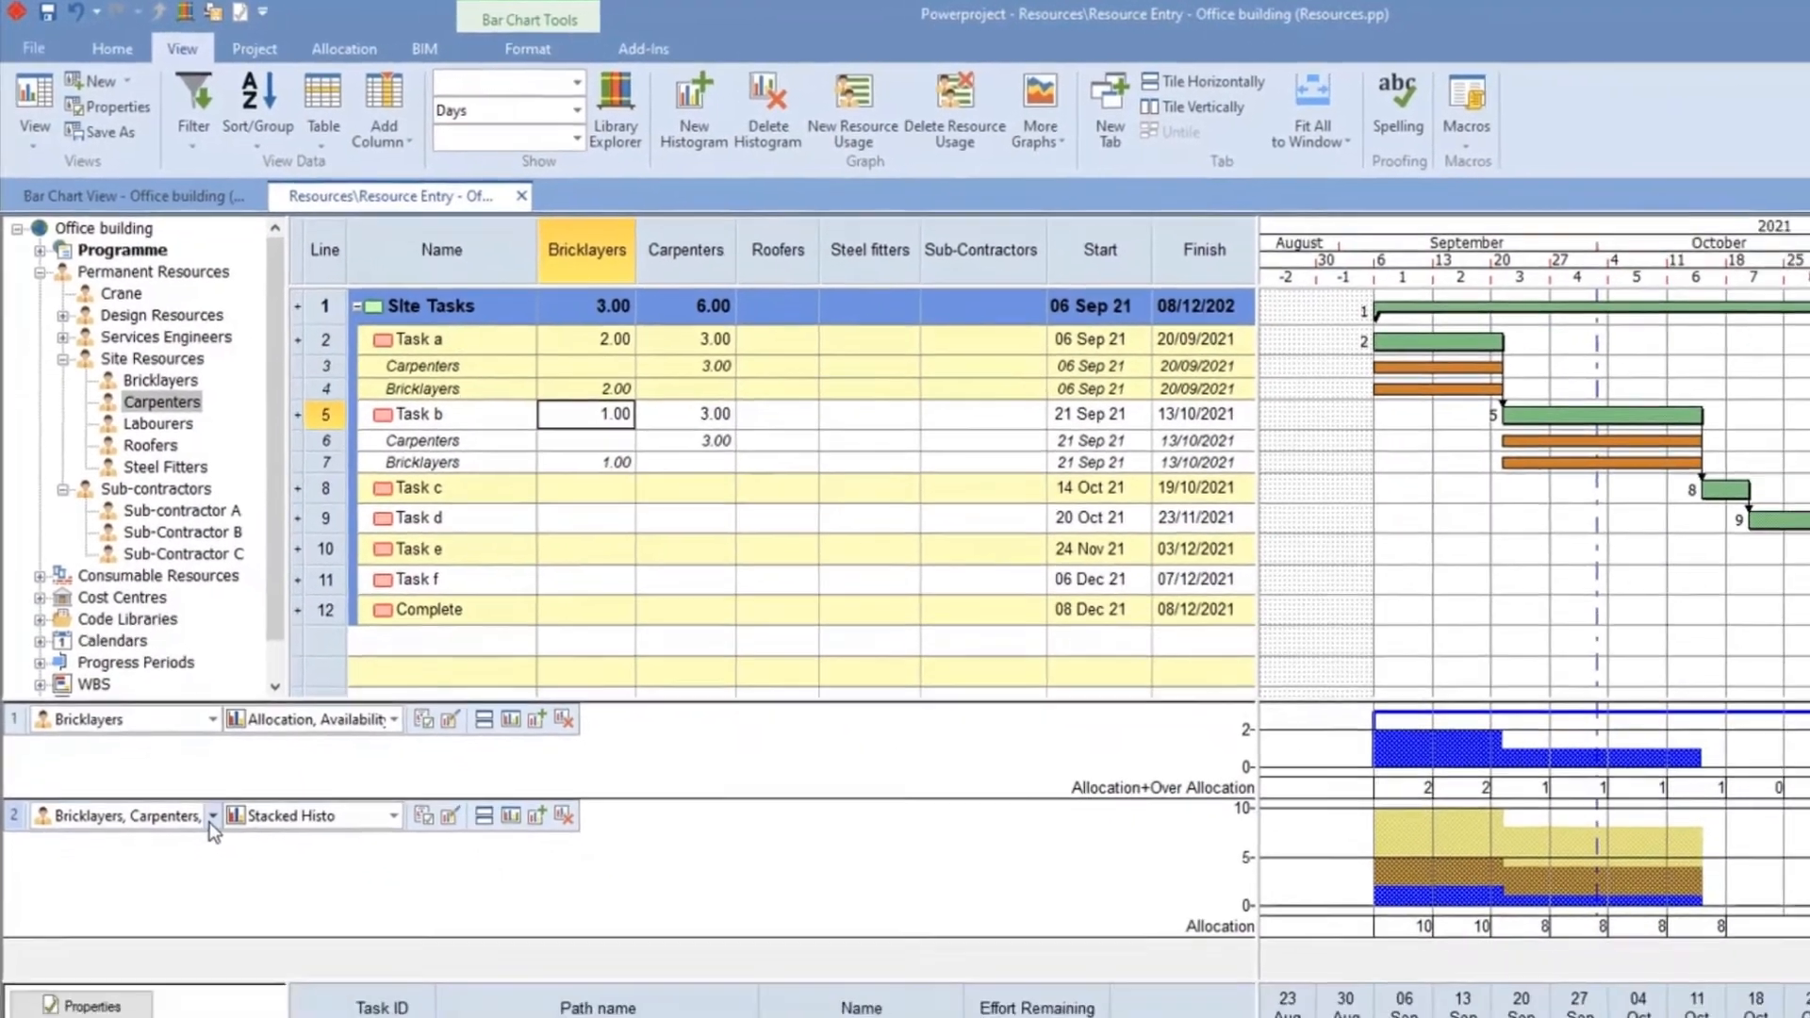
Examine the resource selections and available histogram reports of the stacked histogram and the Bricklayers allocation histogram
left_click(236, 916)
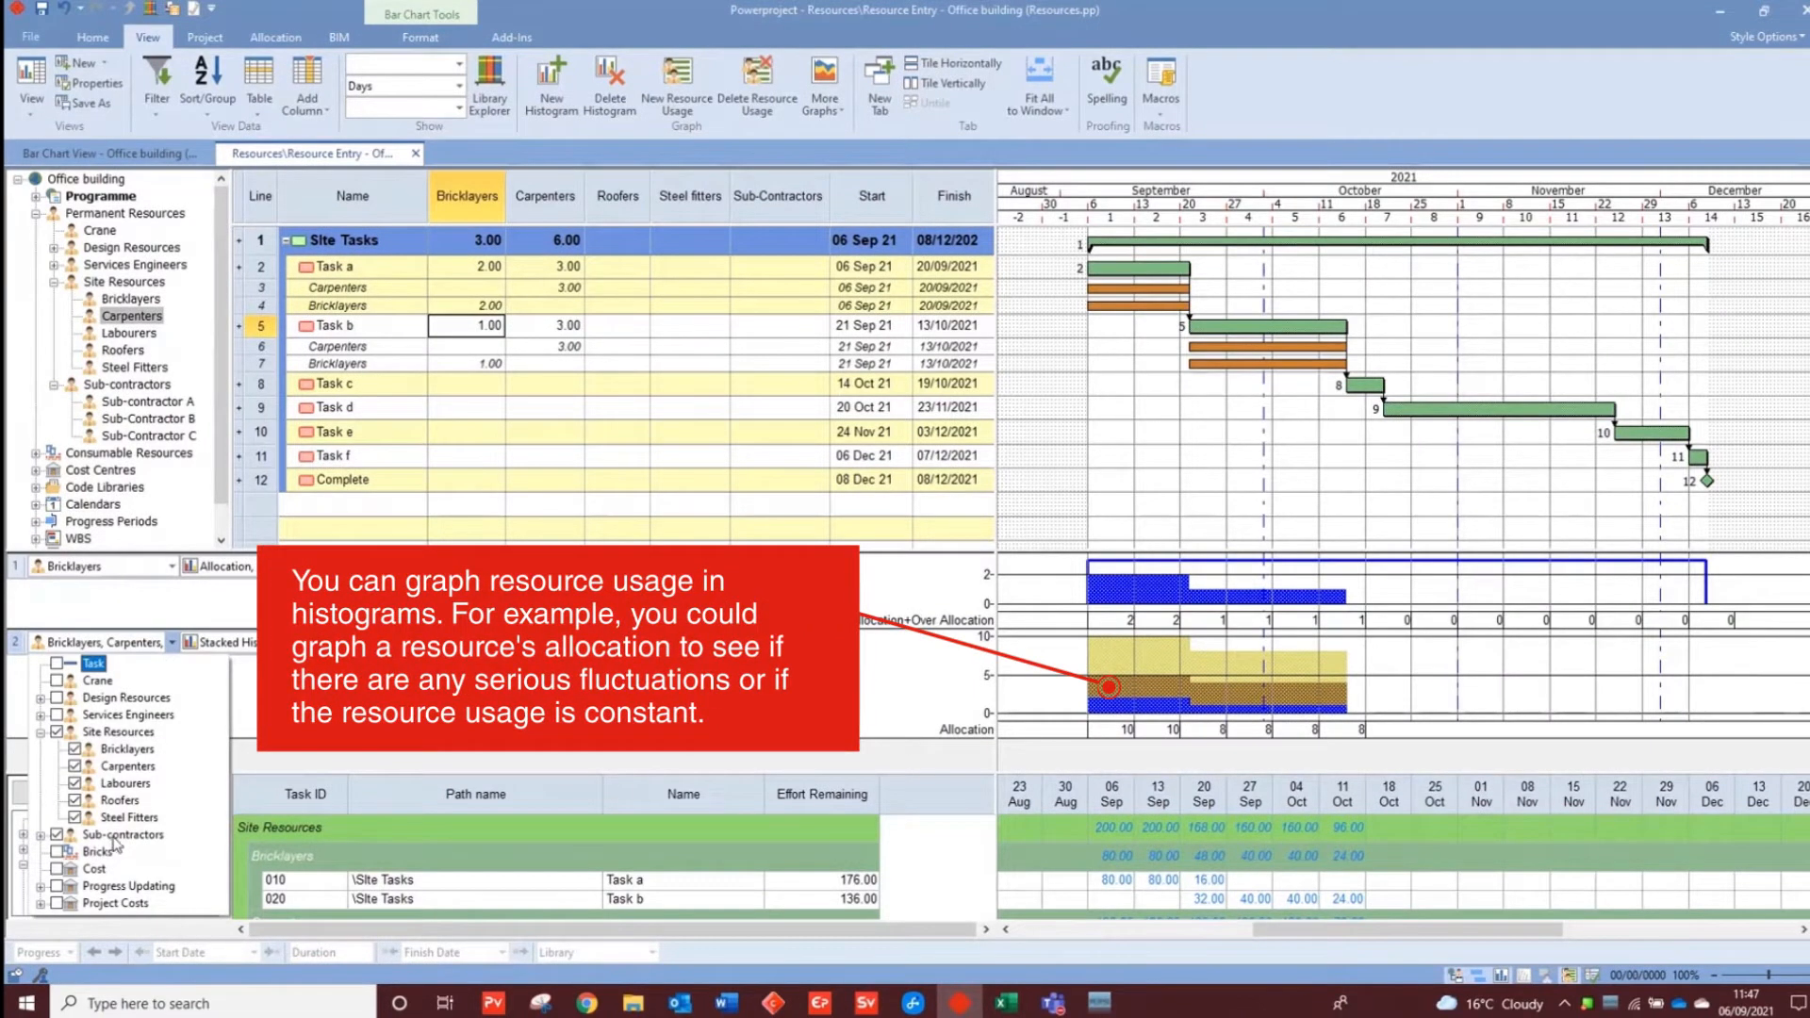
left_click(377, 702)
left_click(433, 643)
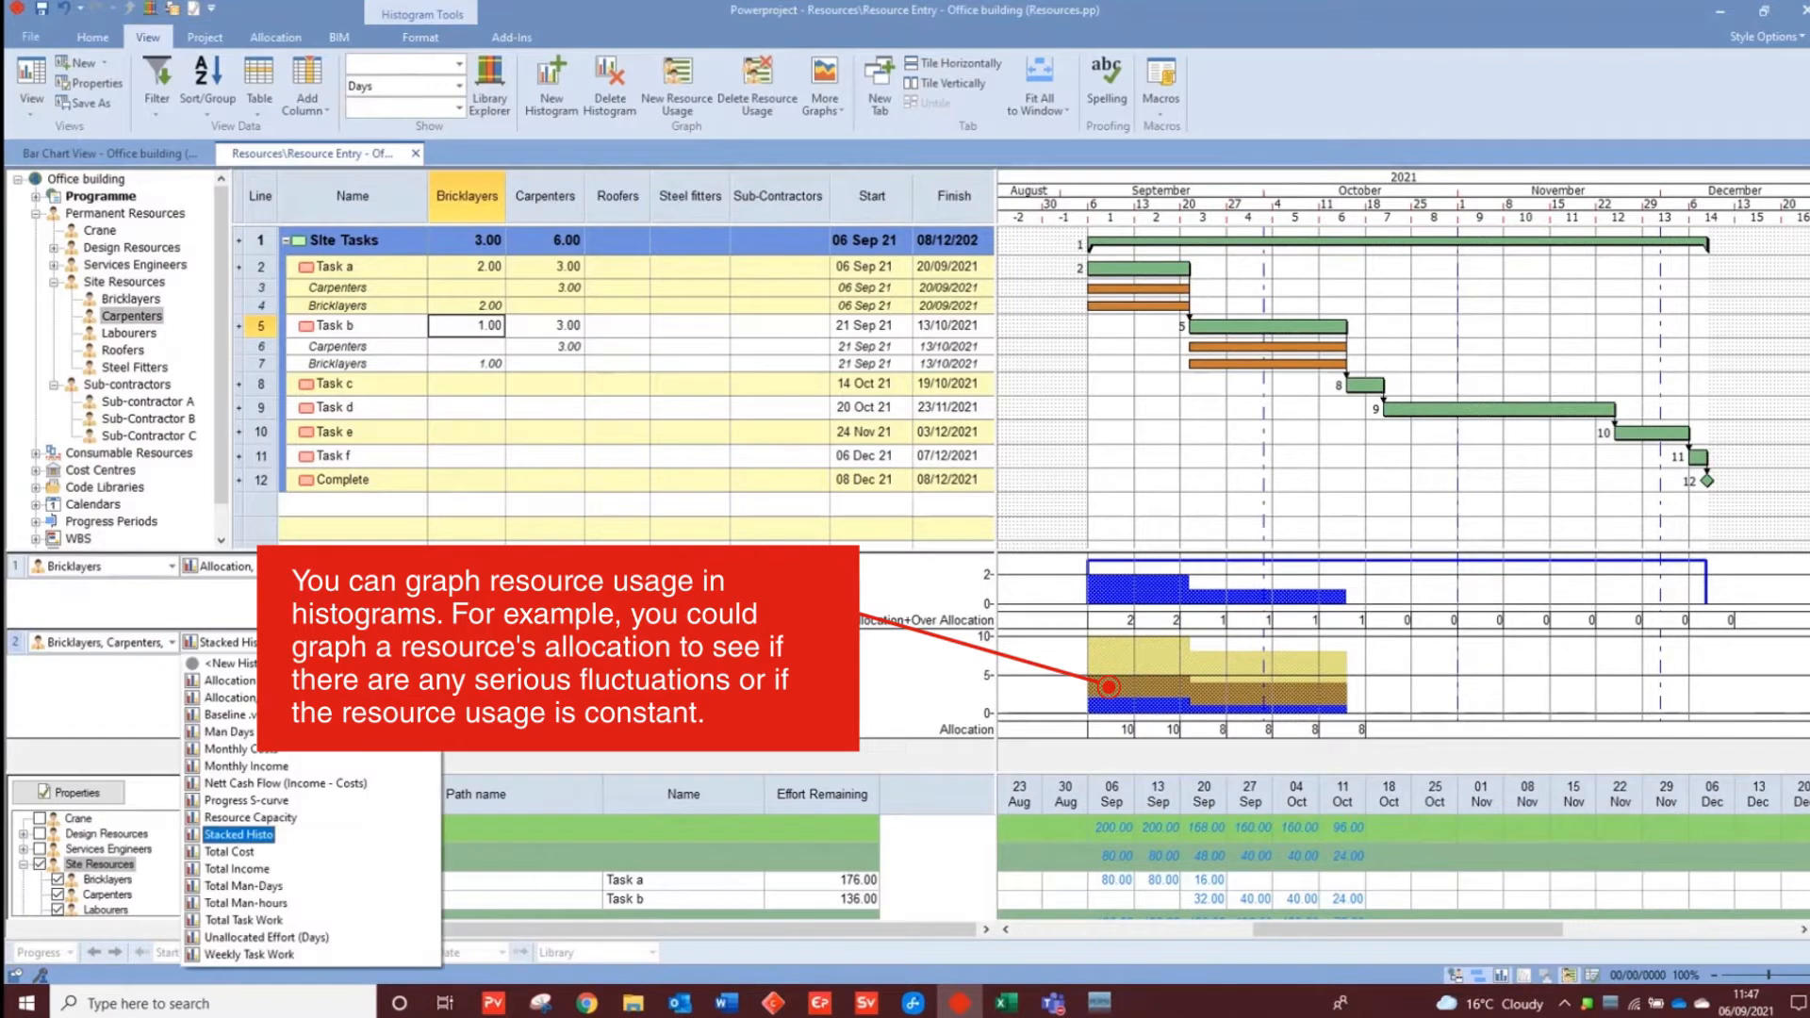
left_click(315, 643)
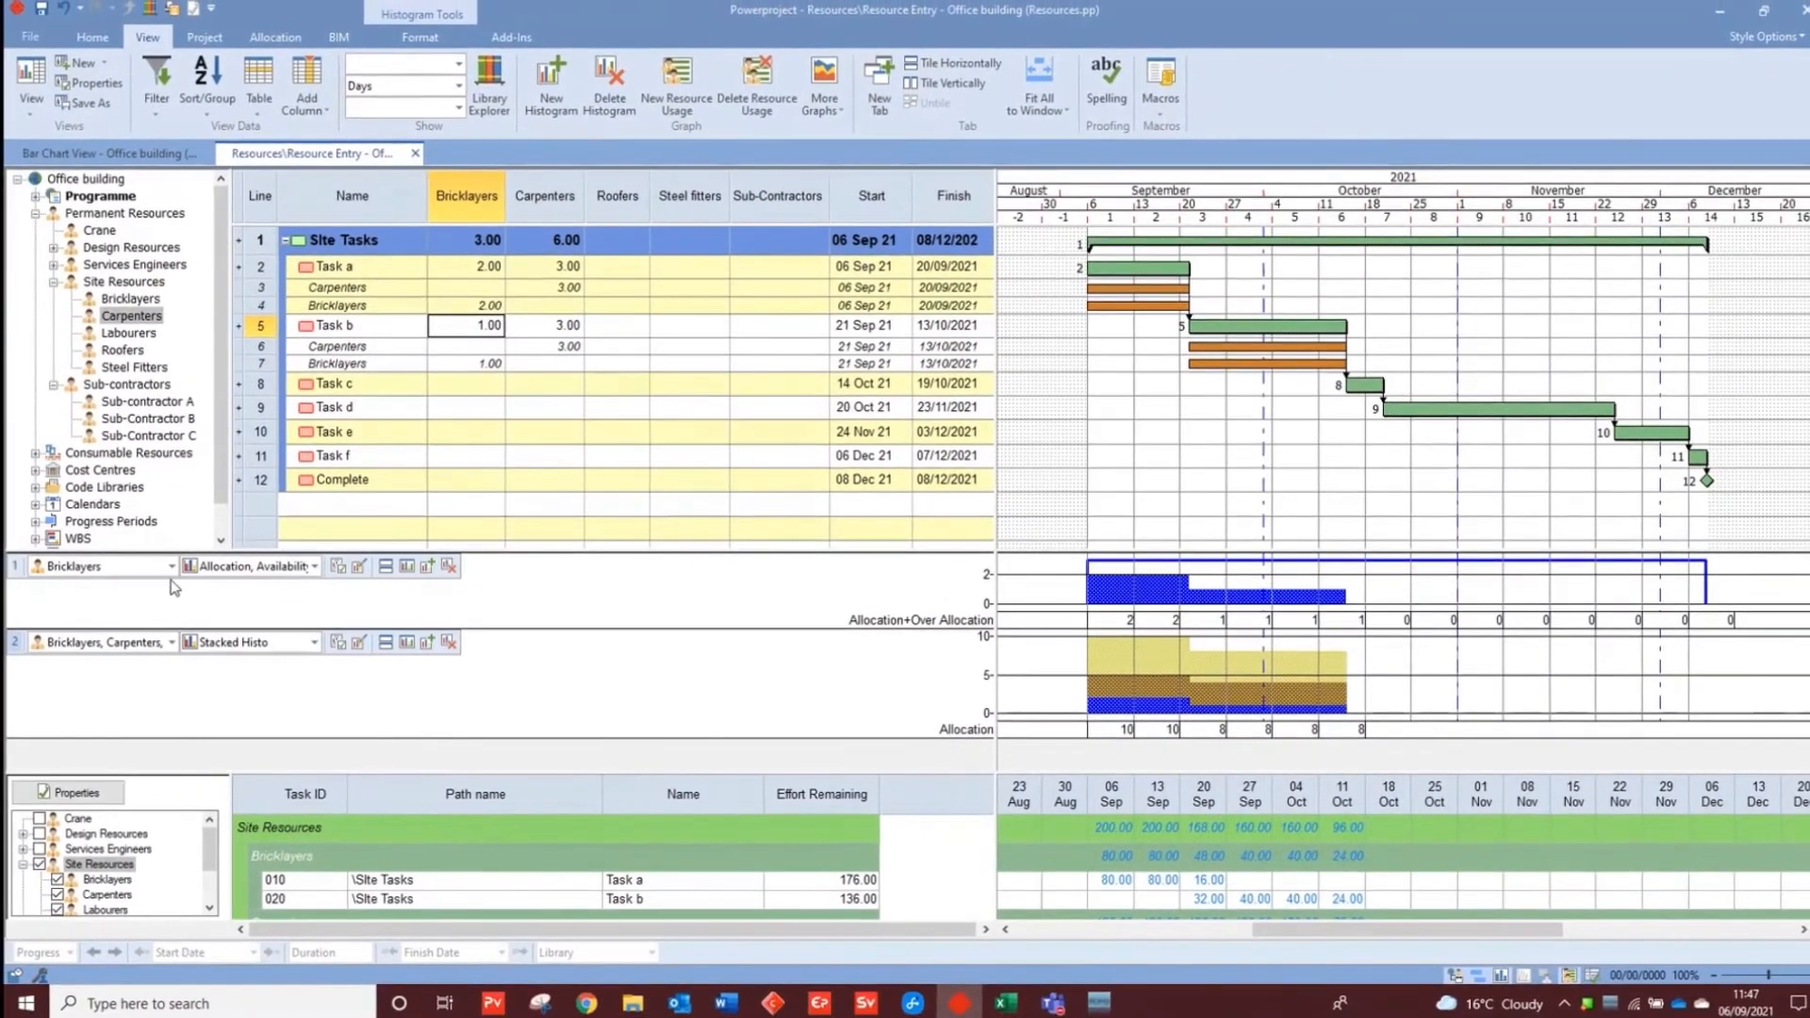
left_click(172, 567)
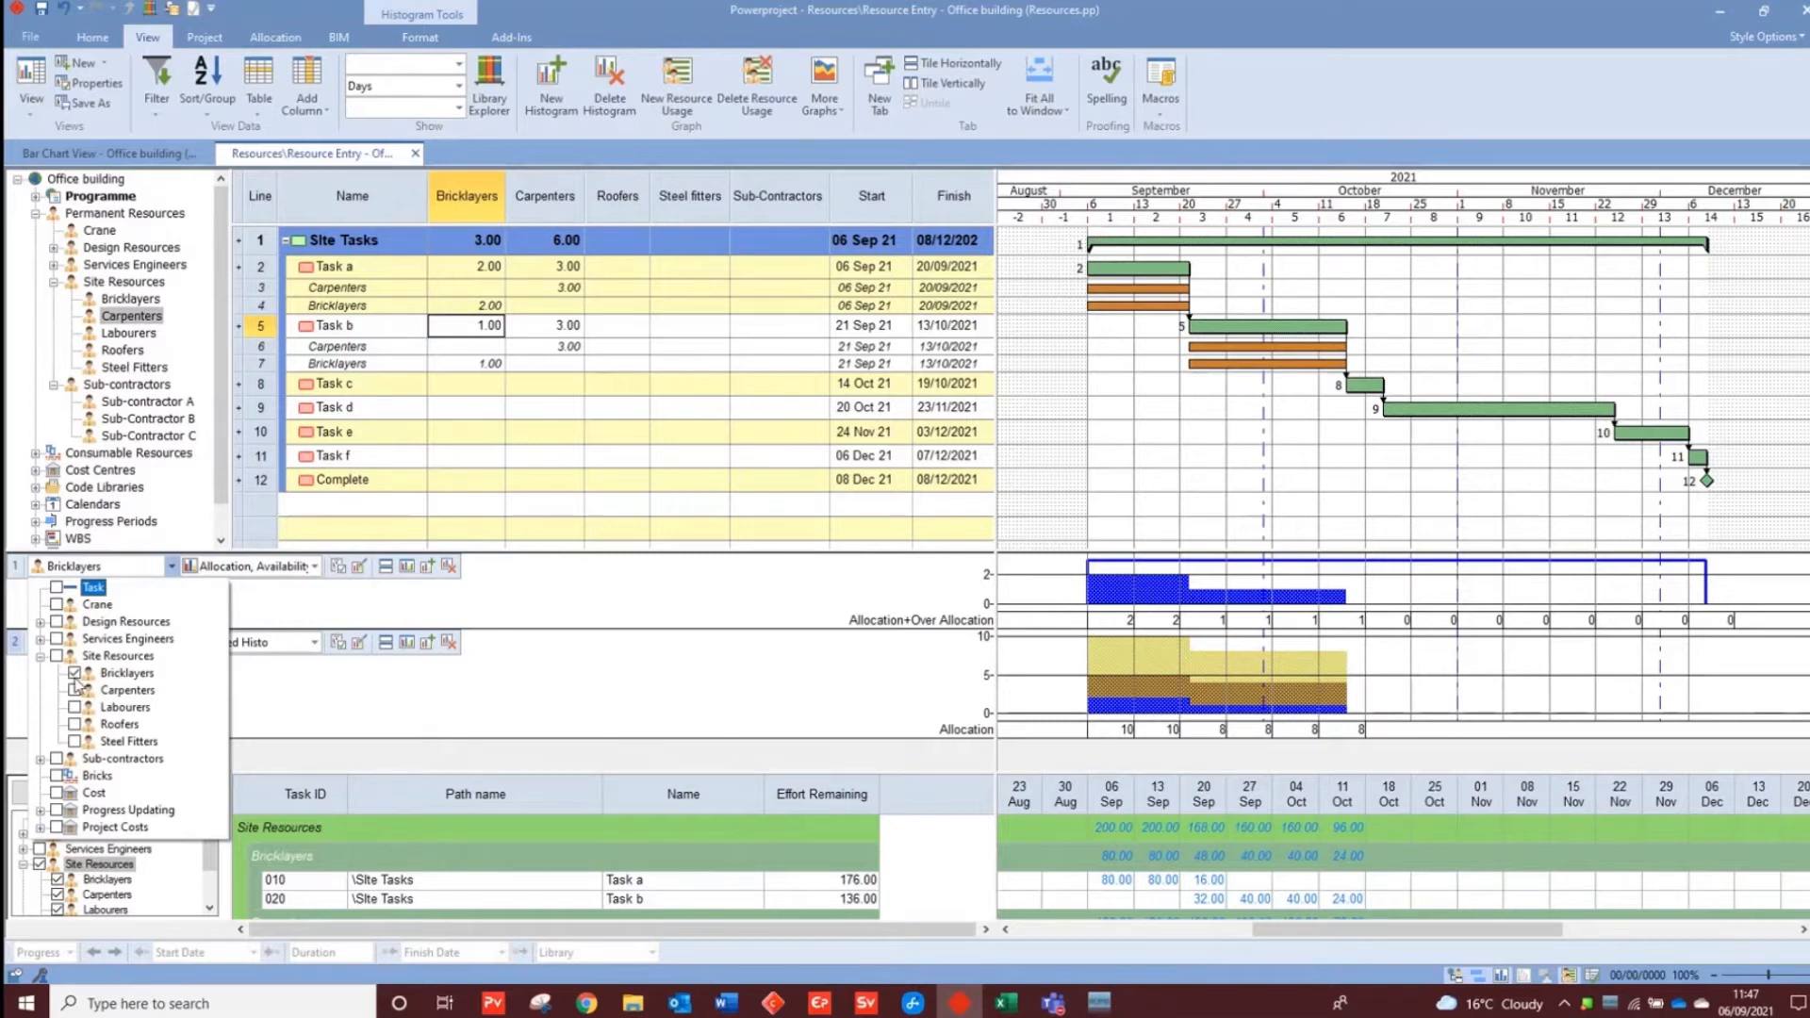
left_click(314, 567)
left_click(314, 566)
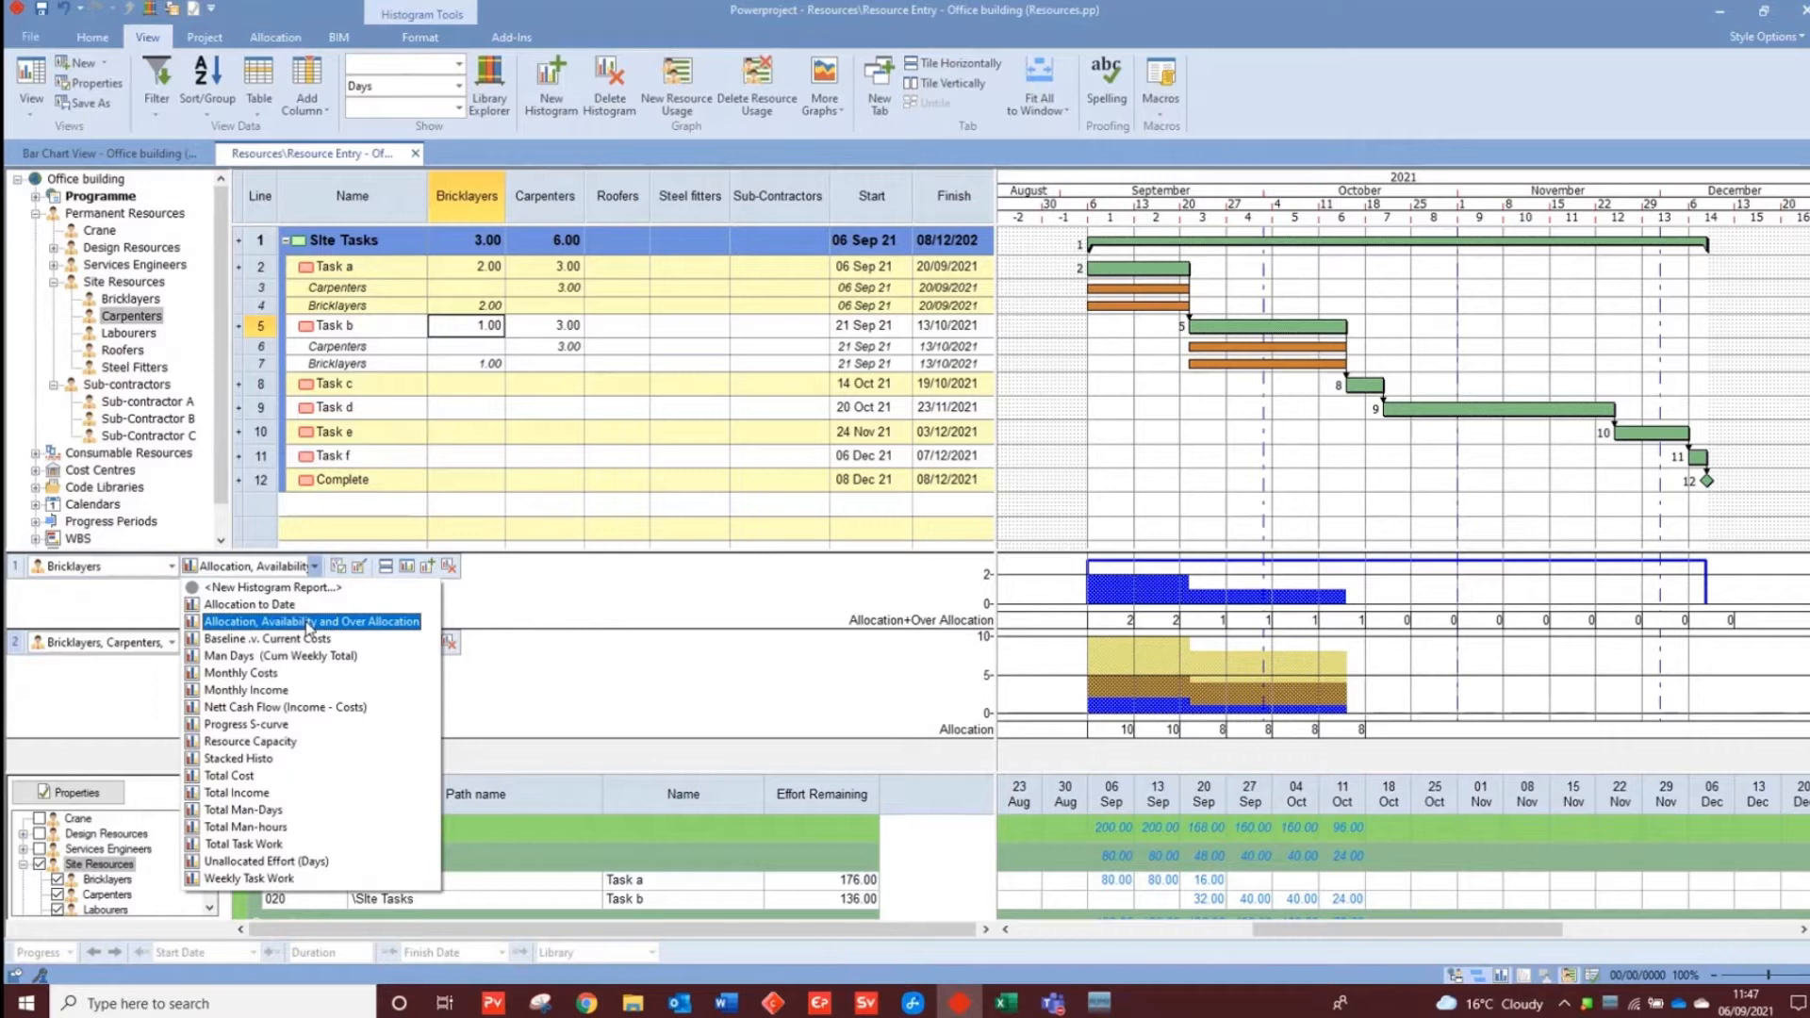
left_click(699, 614)
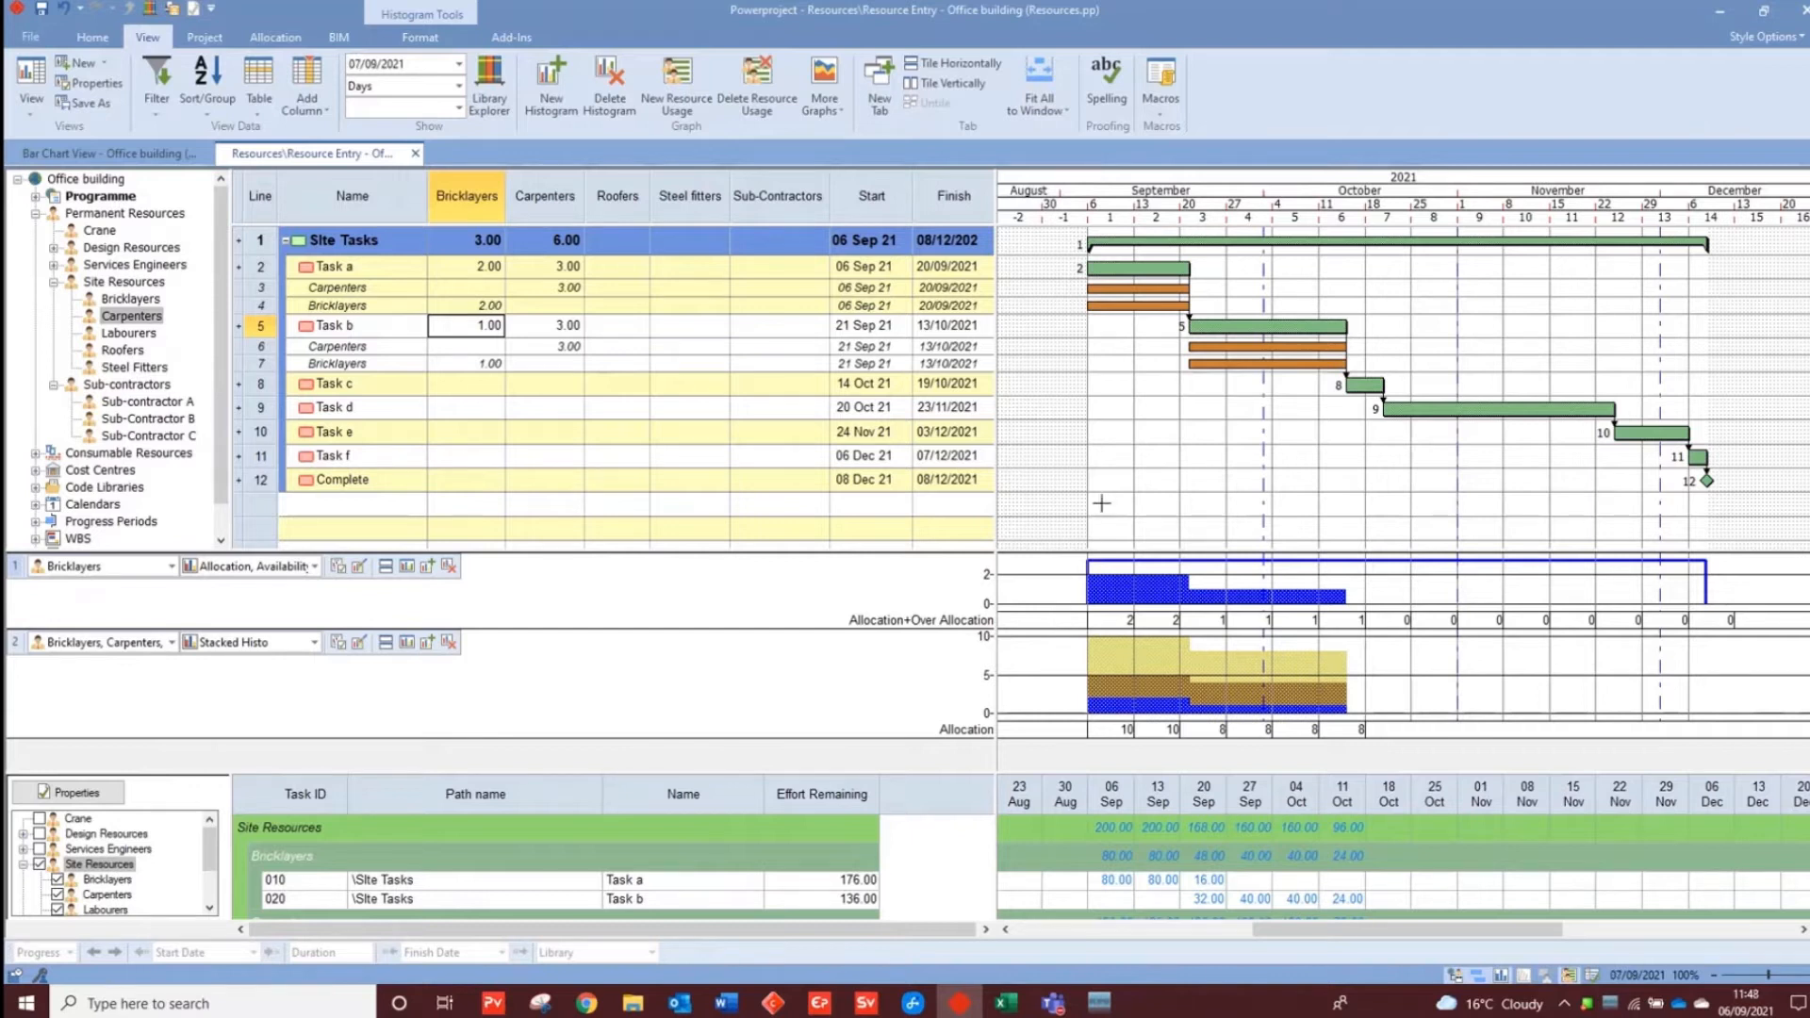
Draw a new task bar below Complete from 07/09/2021 to 14/09/2021 and assign Bricklayers to it
left_click_drag(1100, 516, 1161, 502)
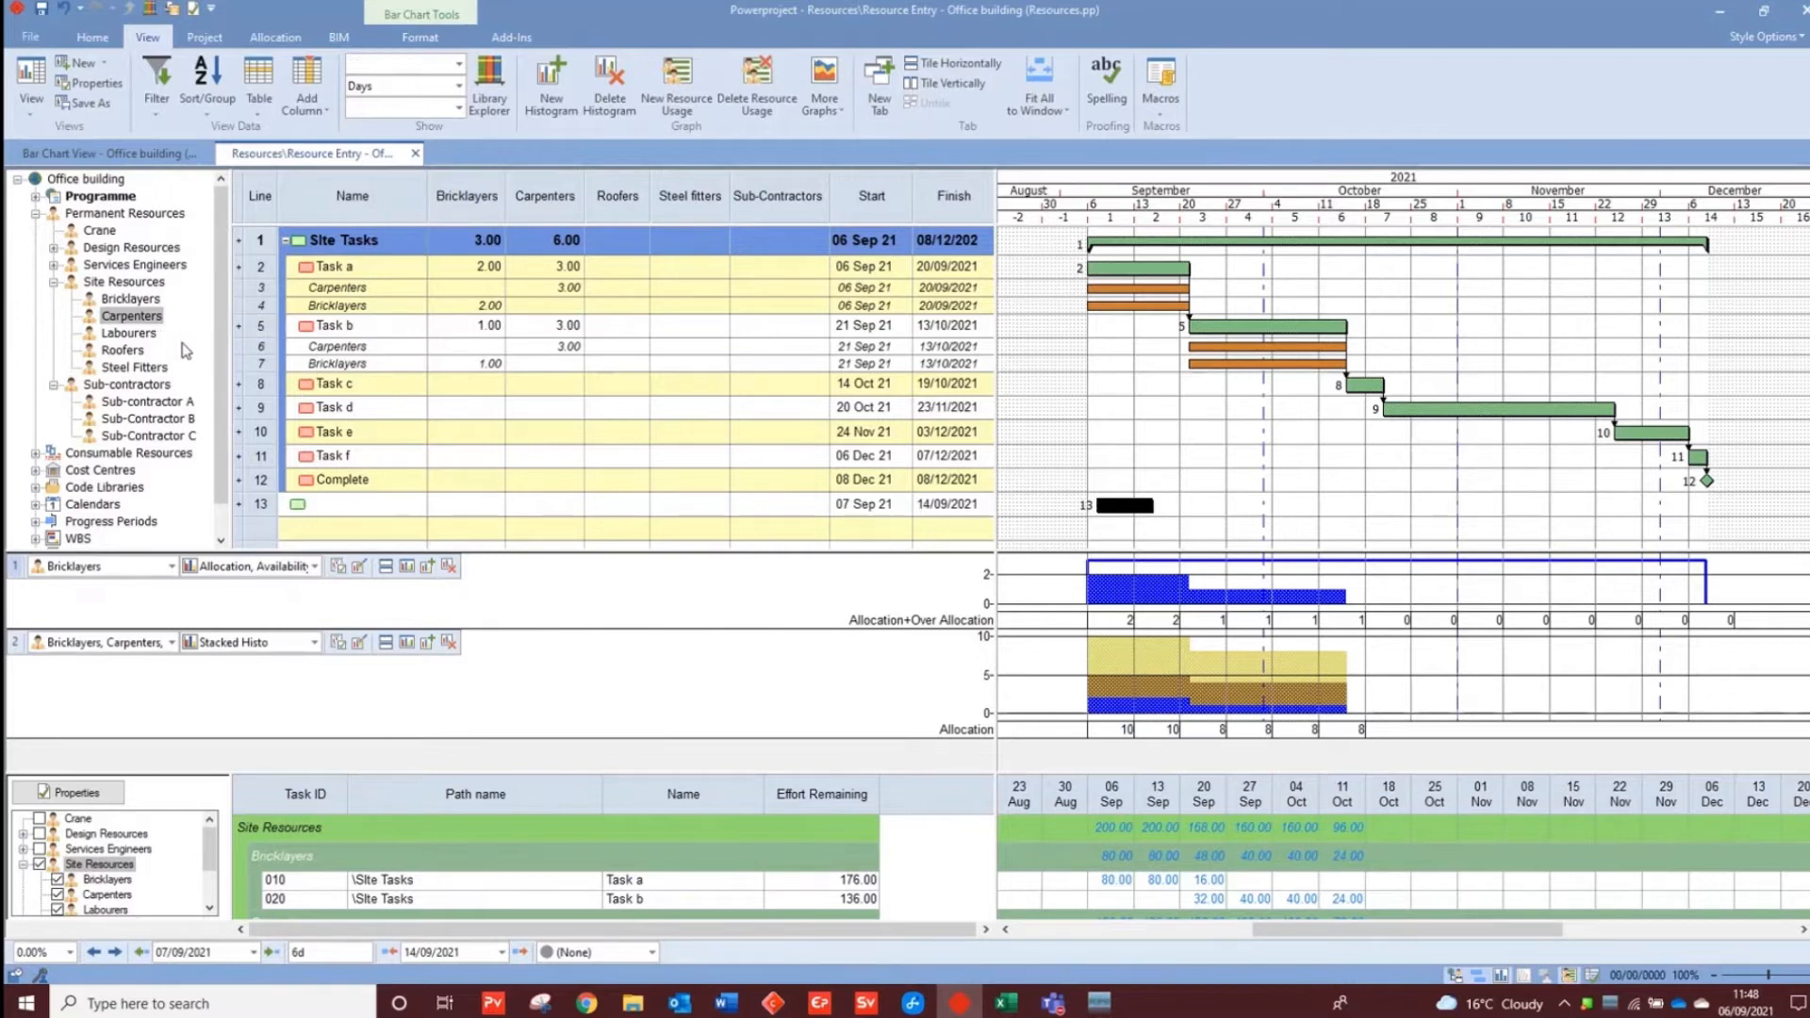
left_click(151, 315)
left_click_drag(148, 302, 1125, 467)
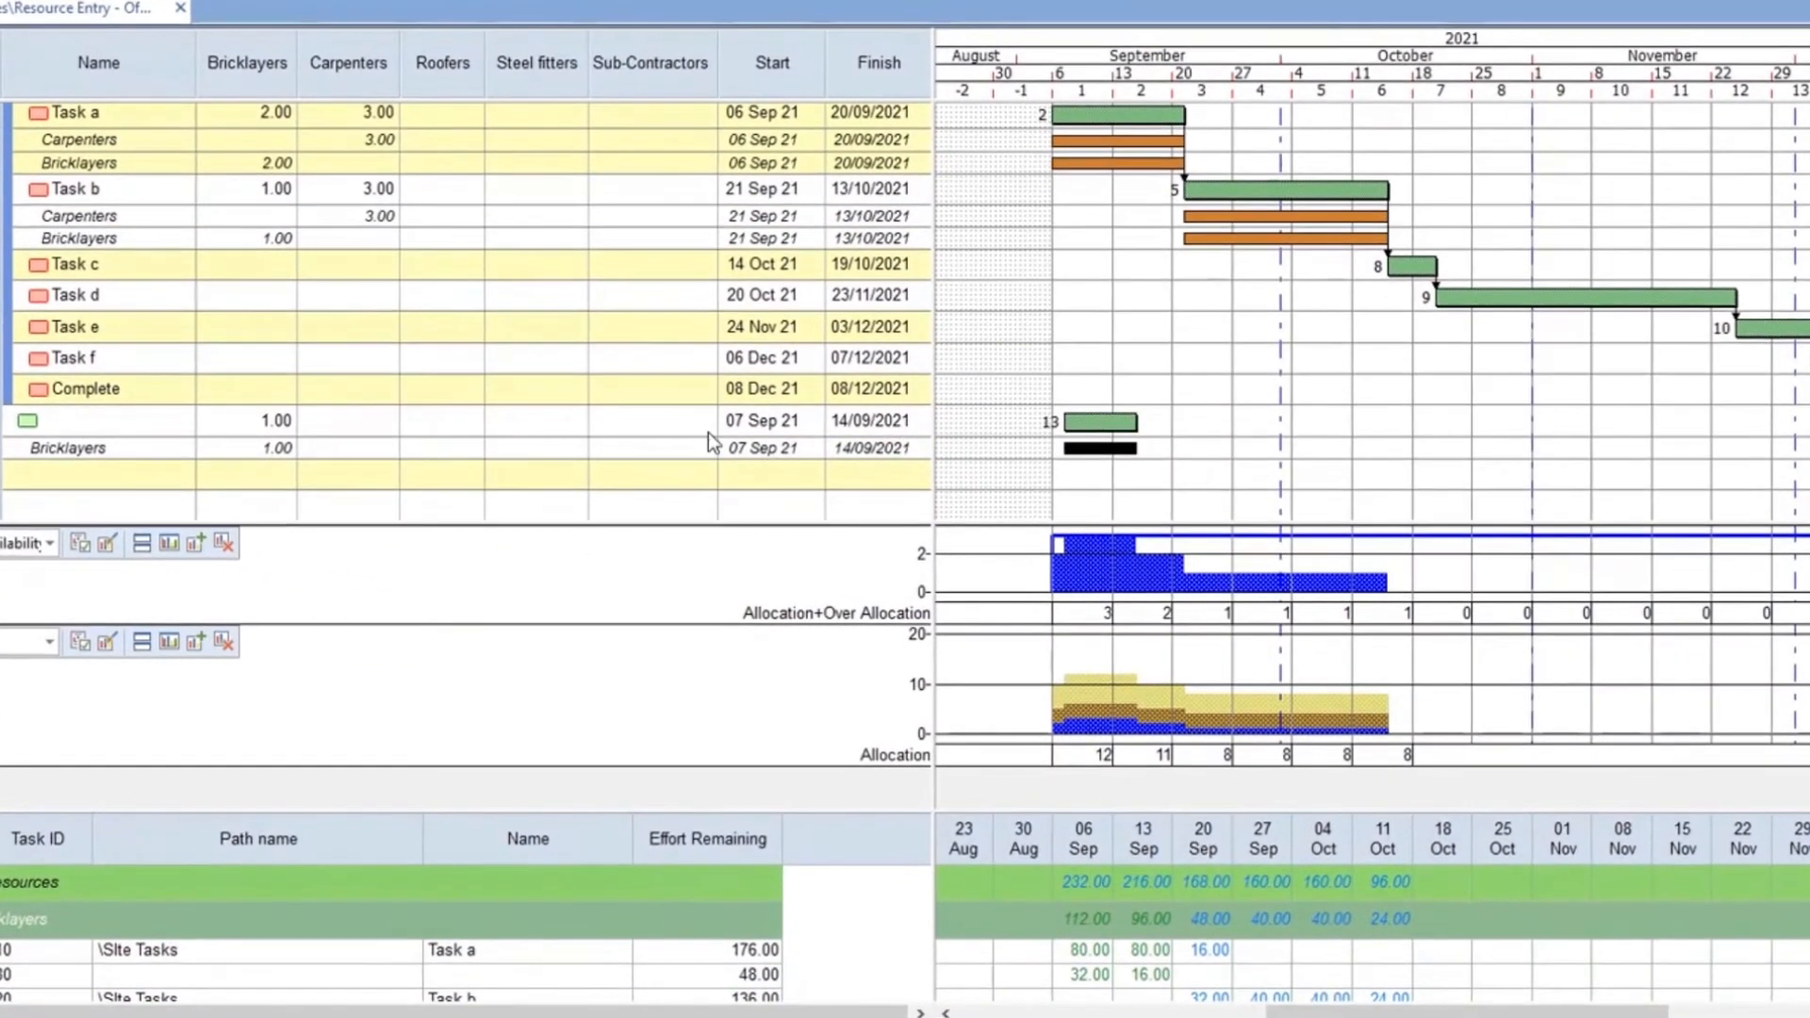
Set the Bricklayers allocation on the new unnamed task to 2
left_click(279, 449)
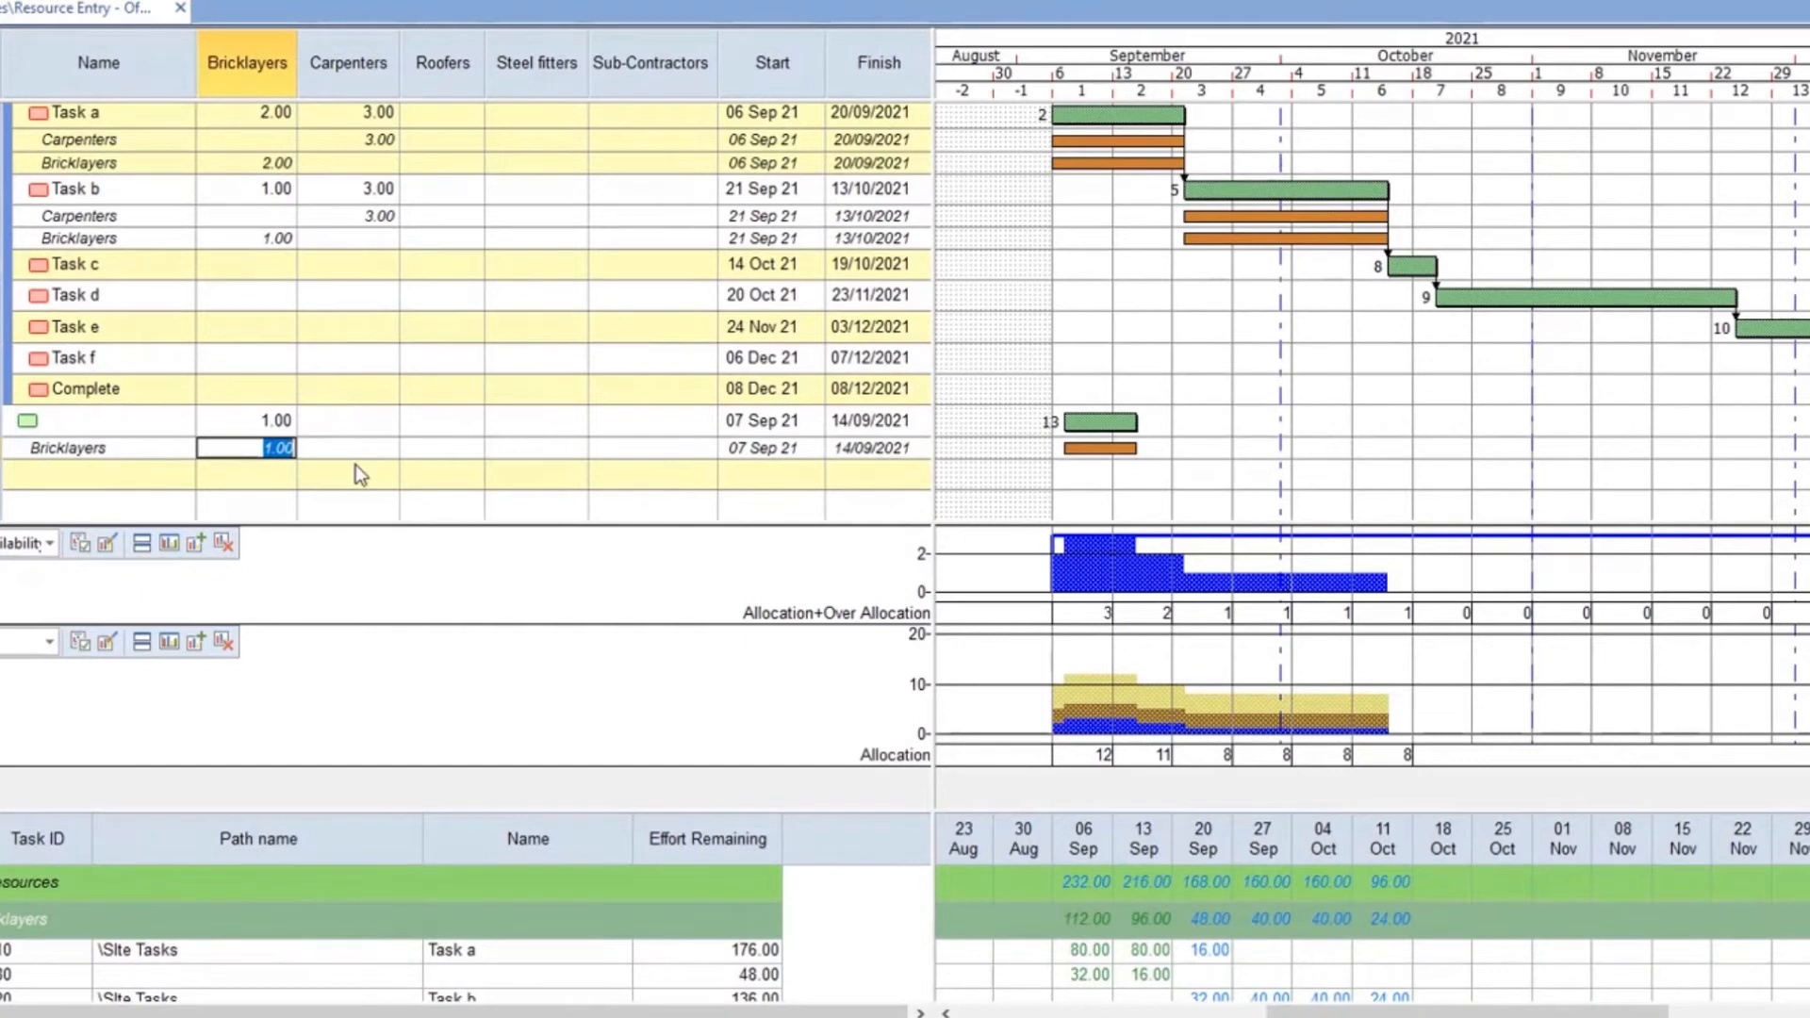
type("2")
key("Return")
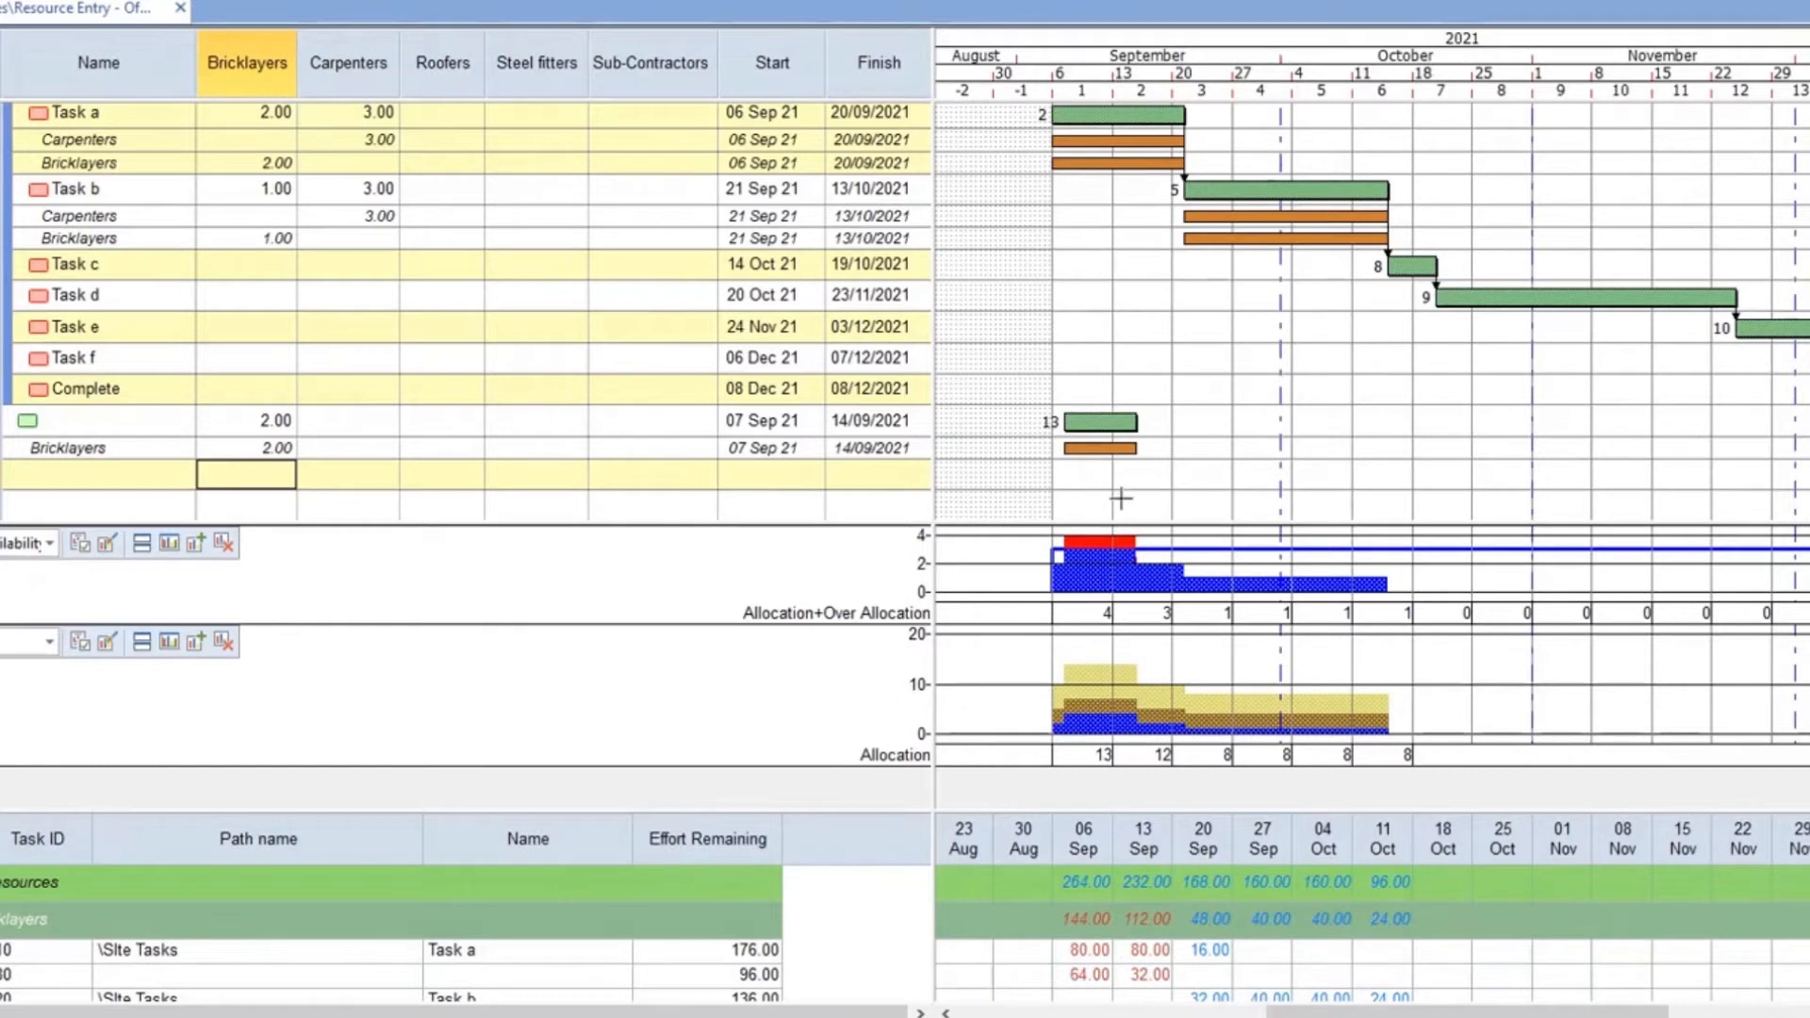
Review the tasks grouped by resource in the Tasks by Resource view, then close that view
scroll(1111, 269, "up", 1)
scroll(1111, 269, "up", 1)
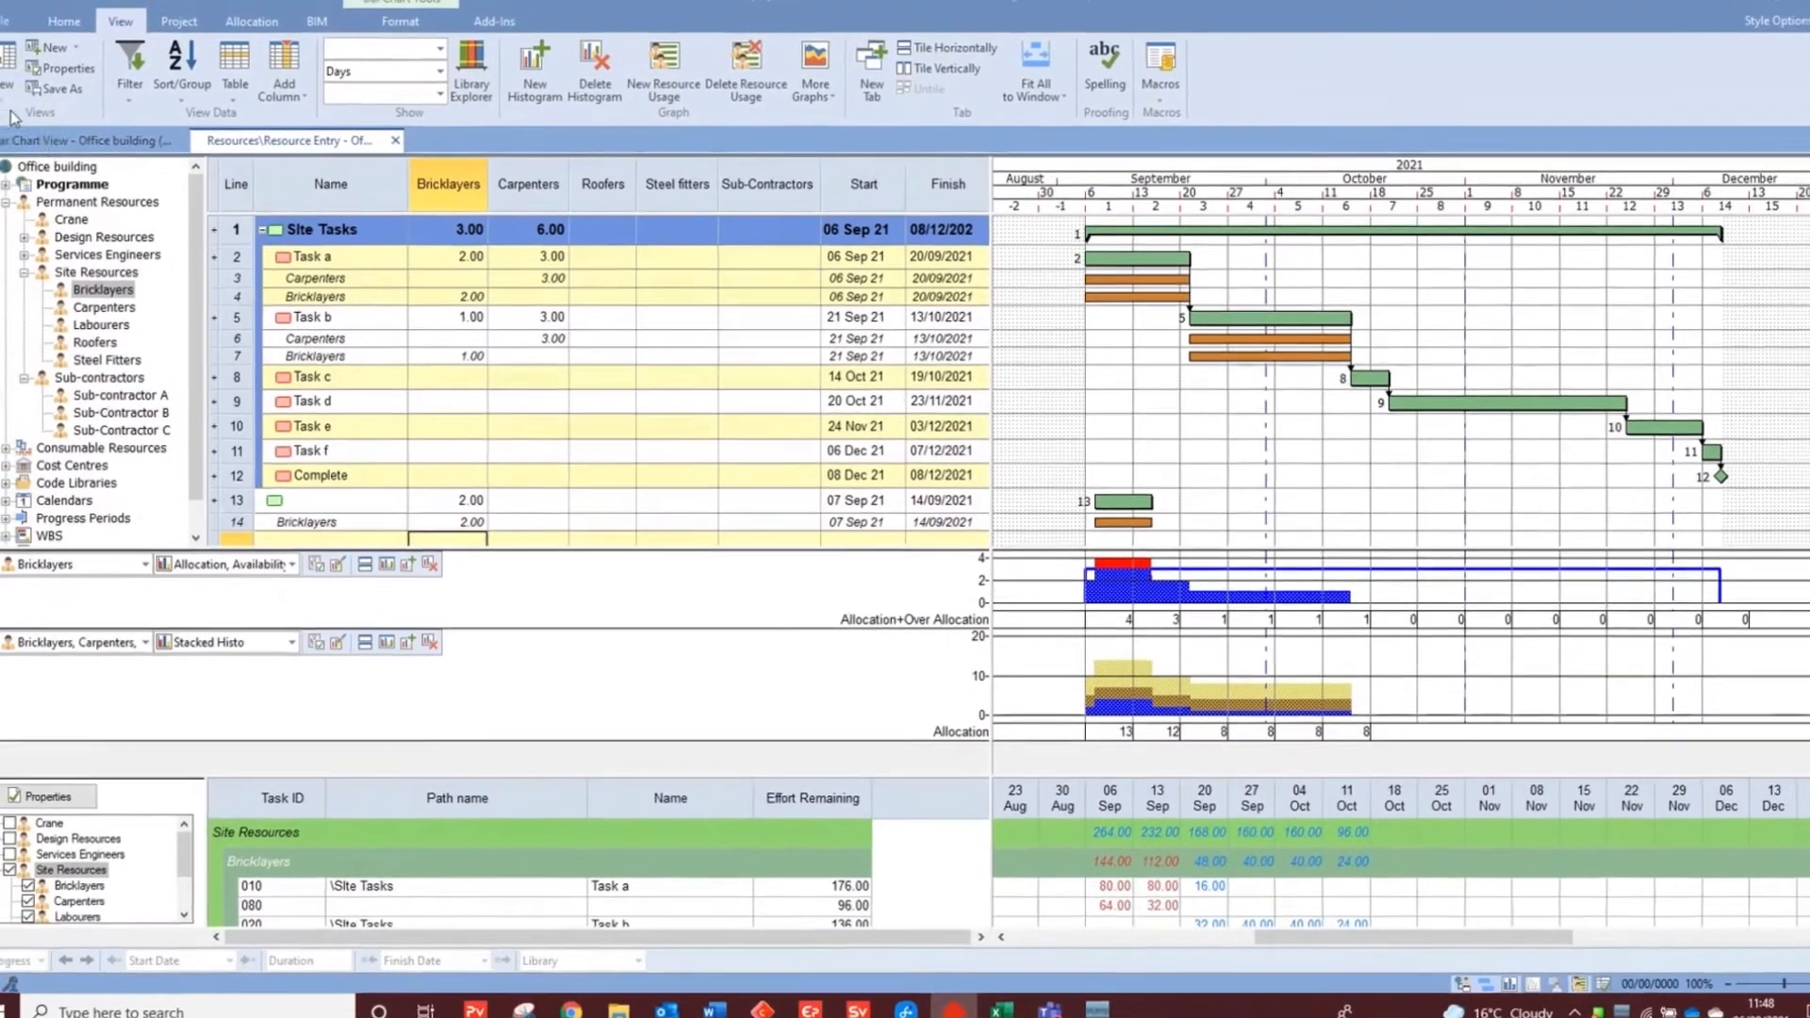
left_click(8, 106)
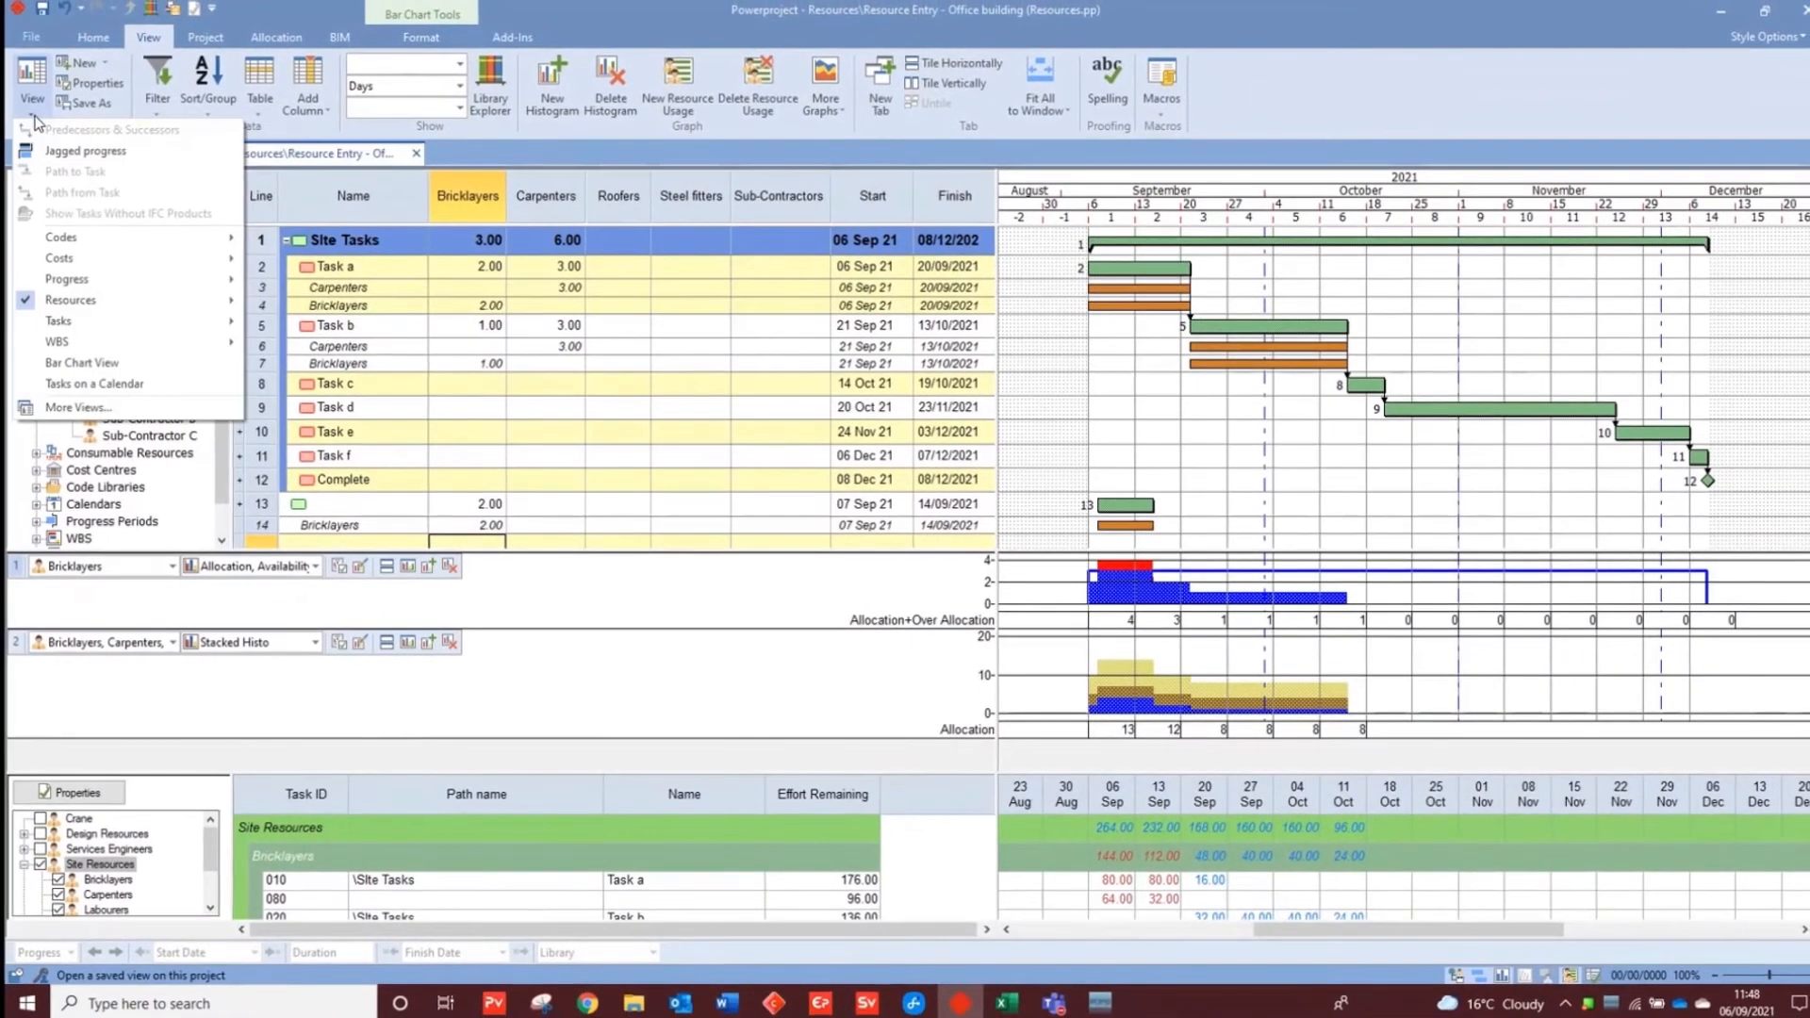
mouse_move(57, 290)
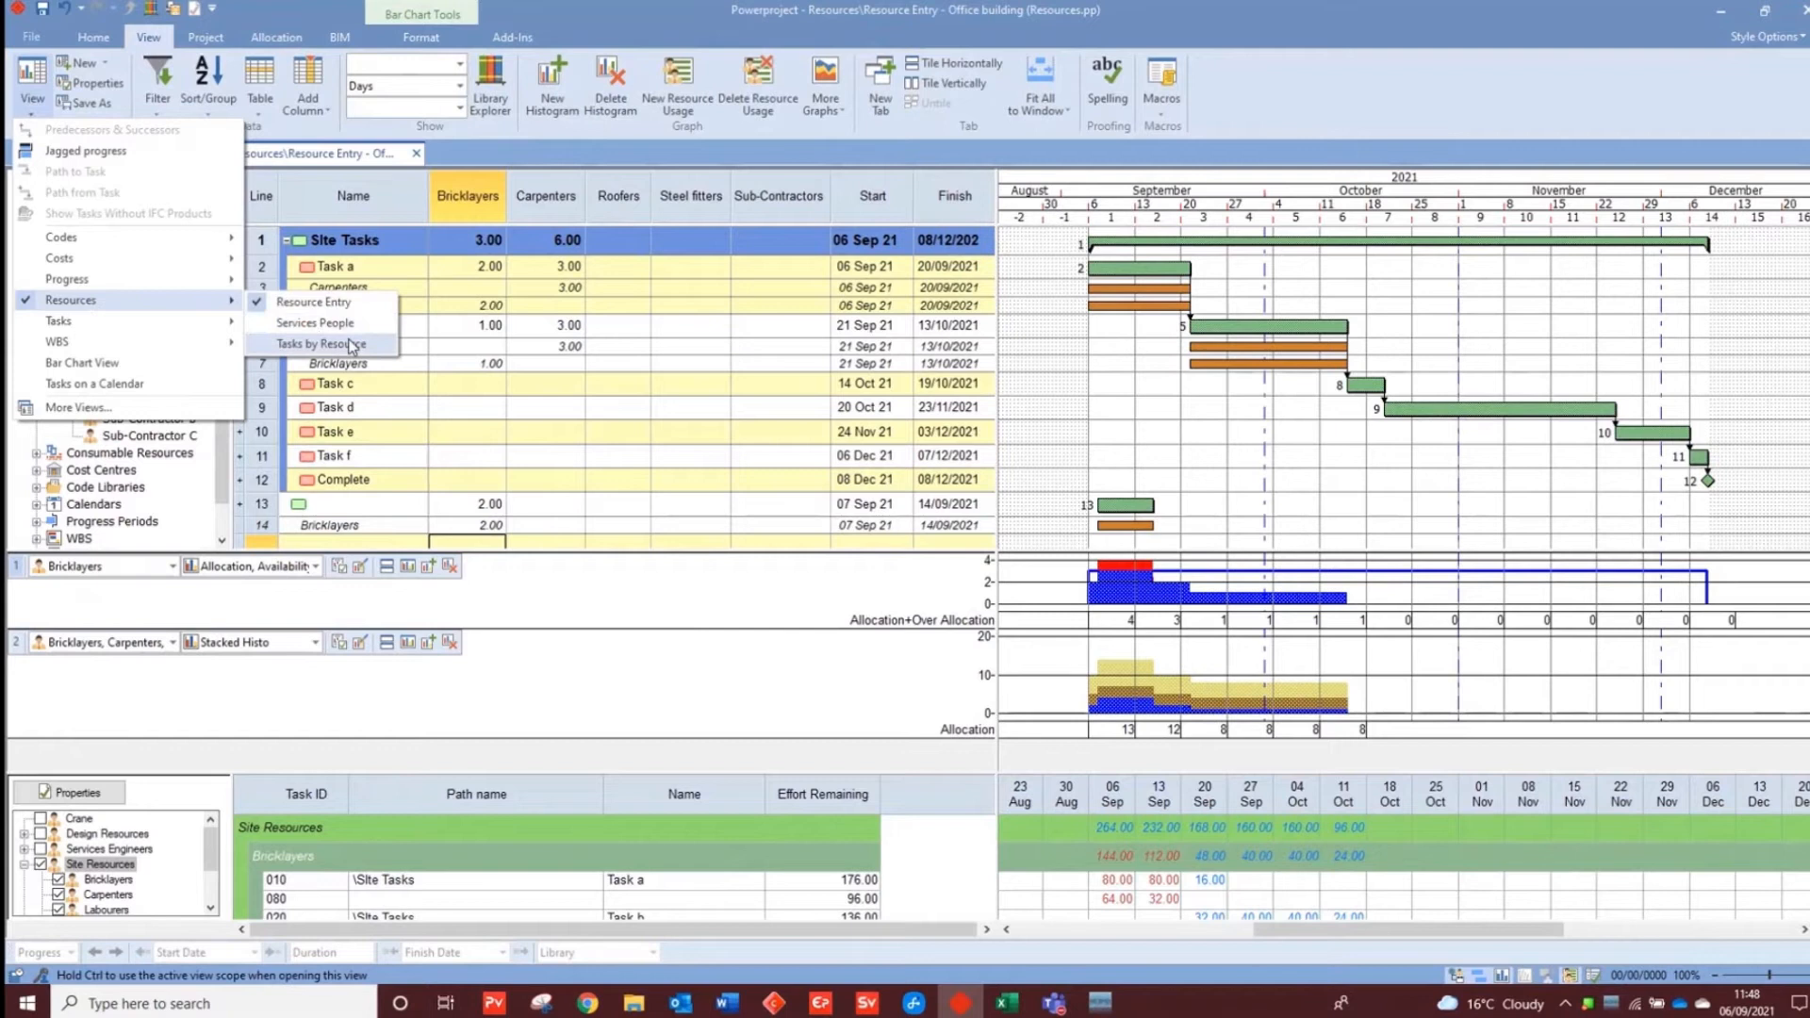
left_click(351, 345)
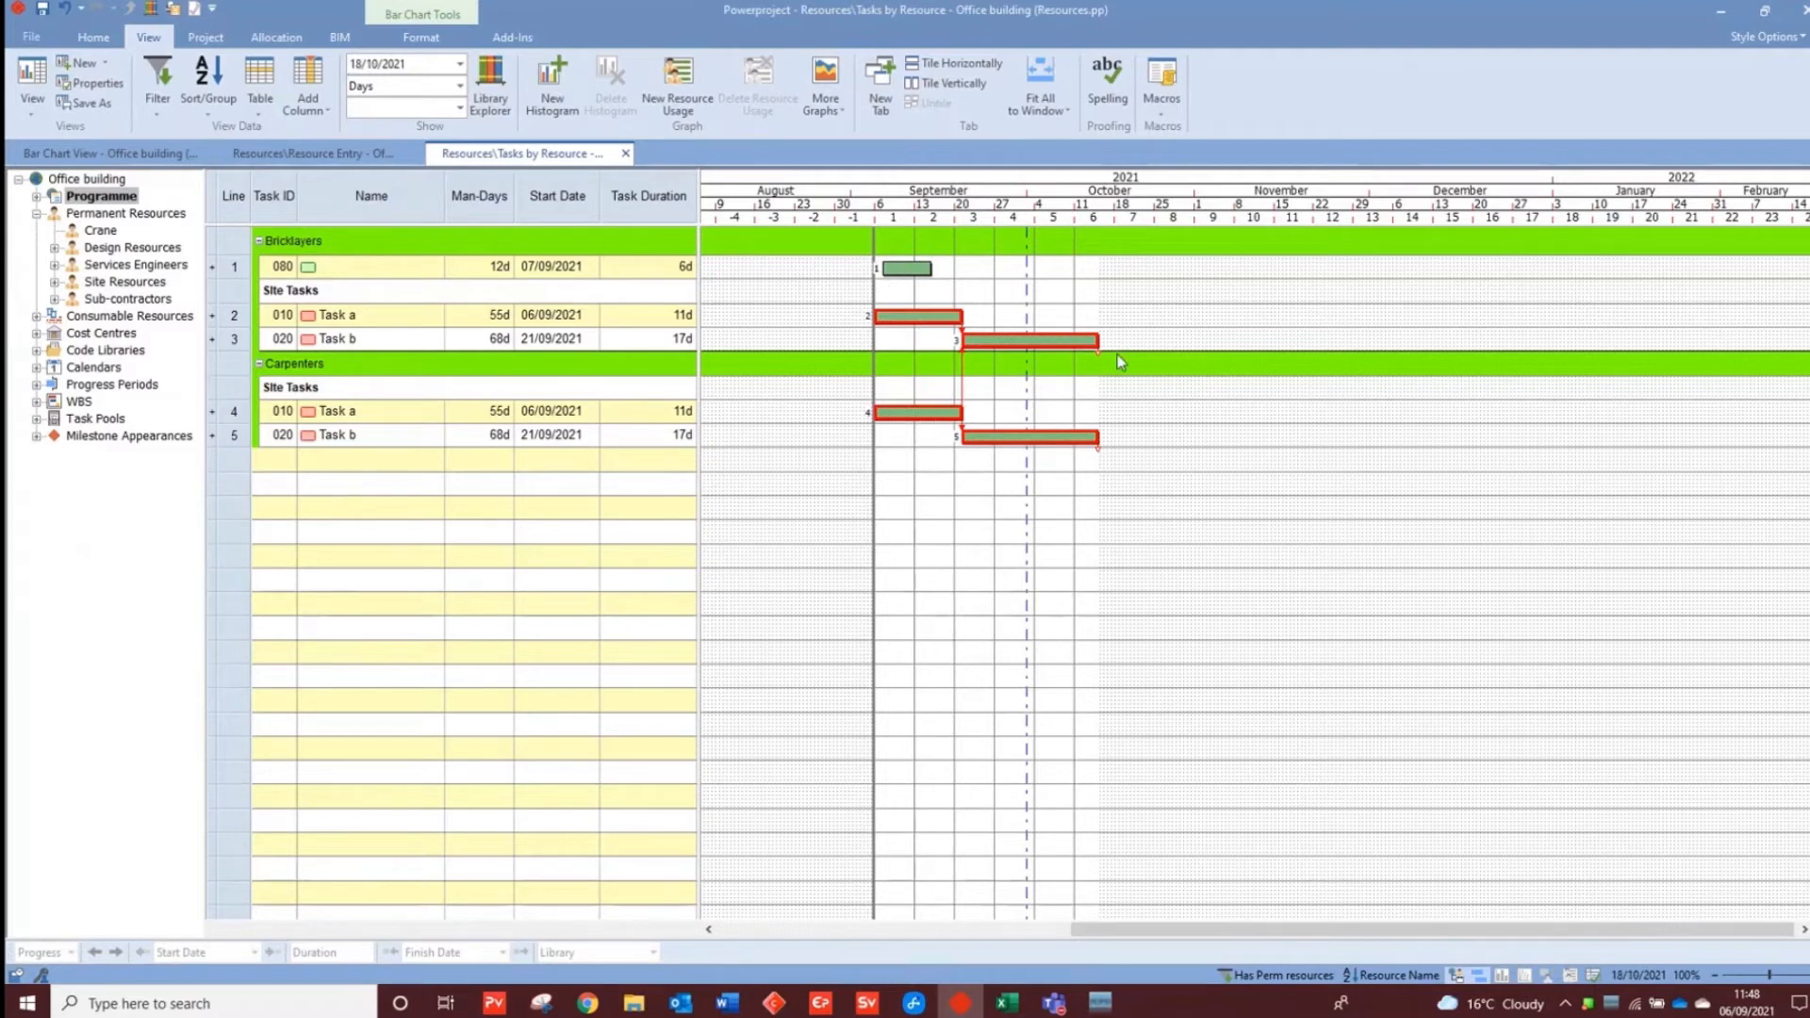
left_click(626, 154)
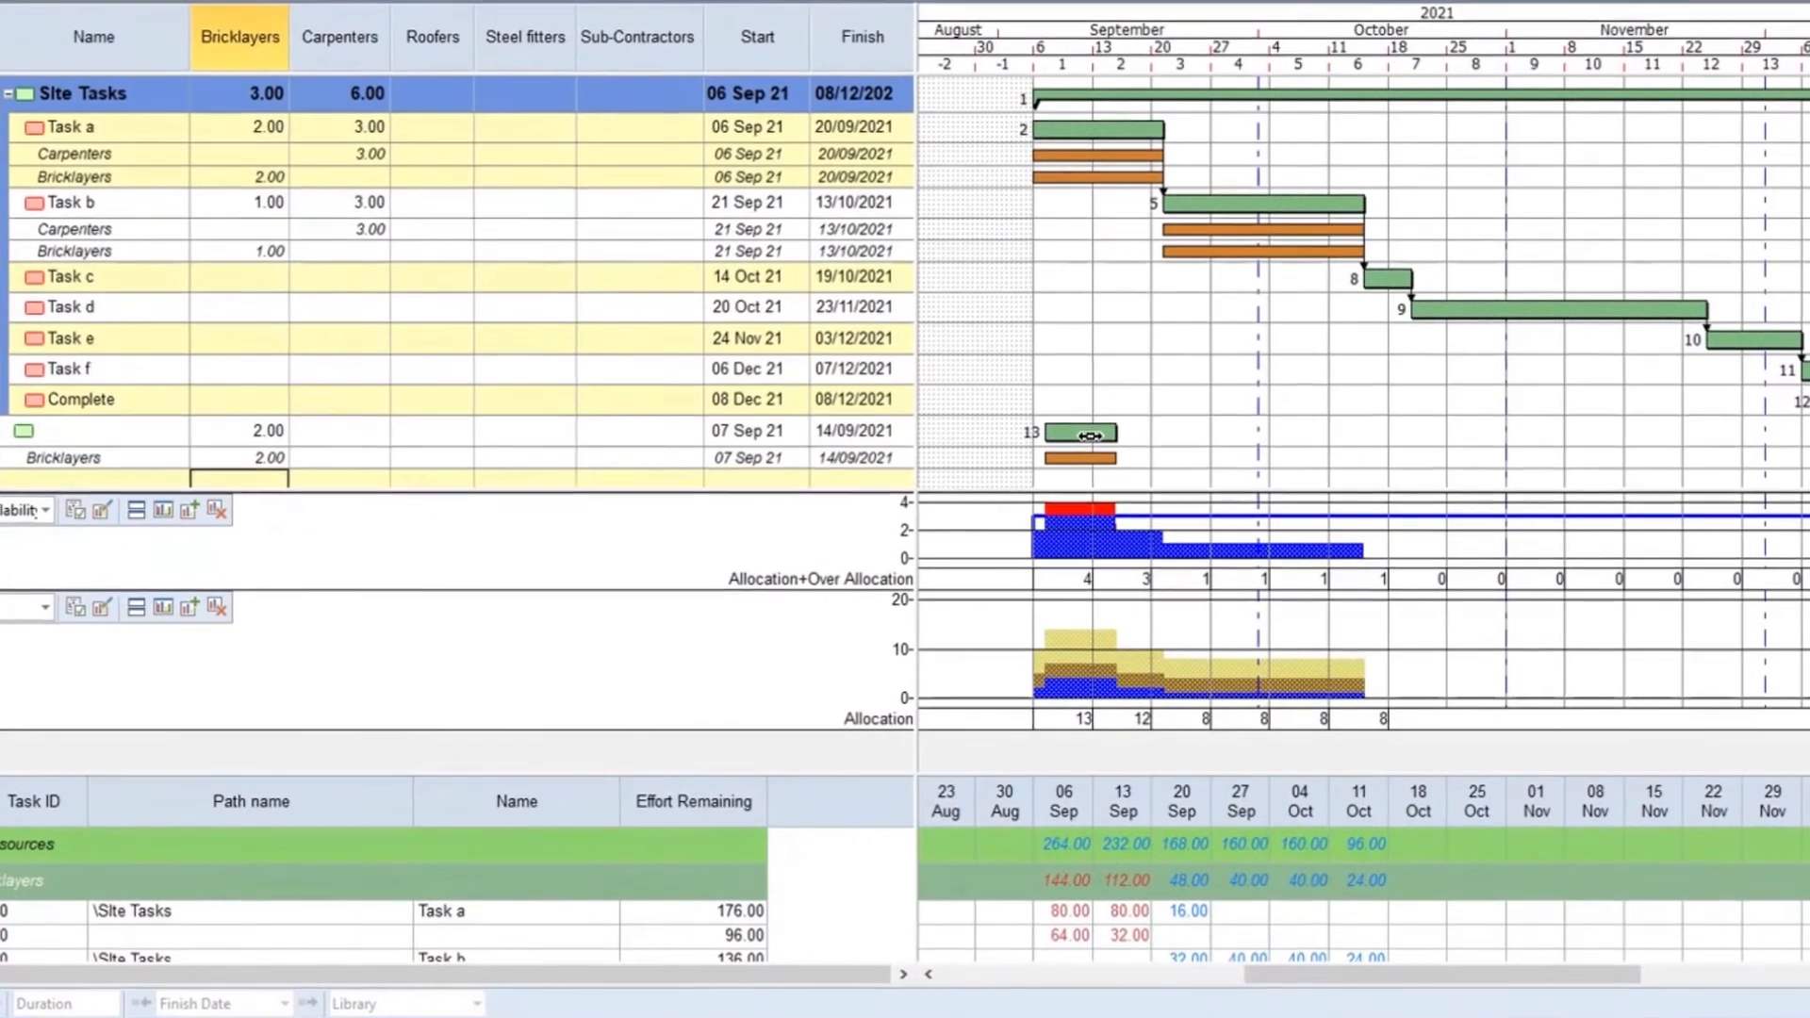
Move the unnamed bricklayer task along the bar chart to start on 21 September 2021
left_click_drag(1138, 471, 1216, 430)
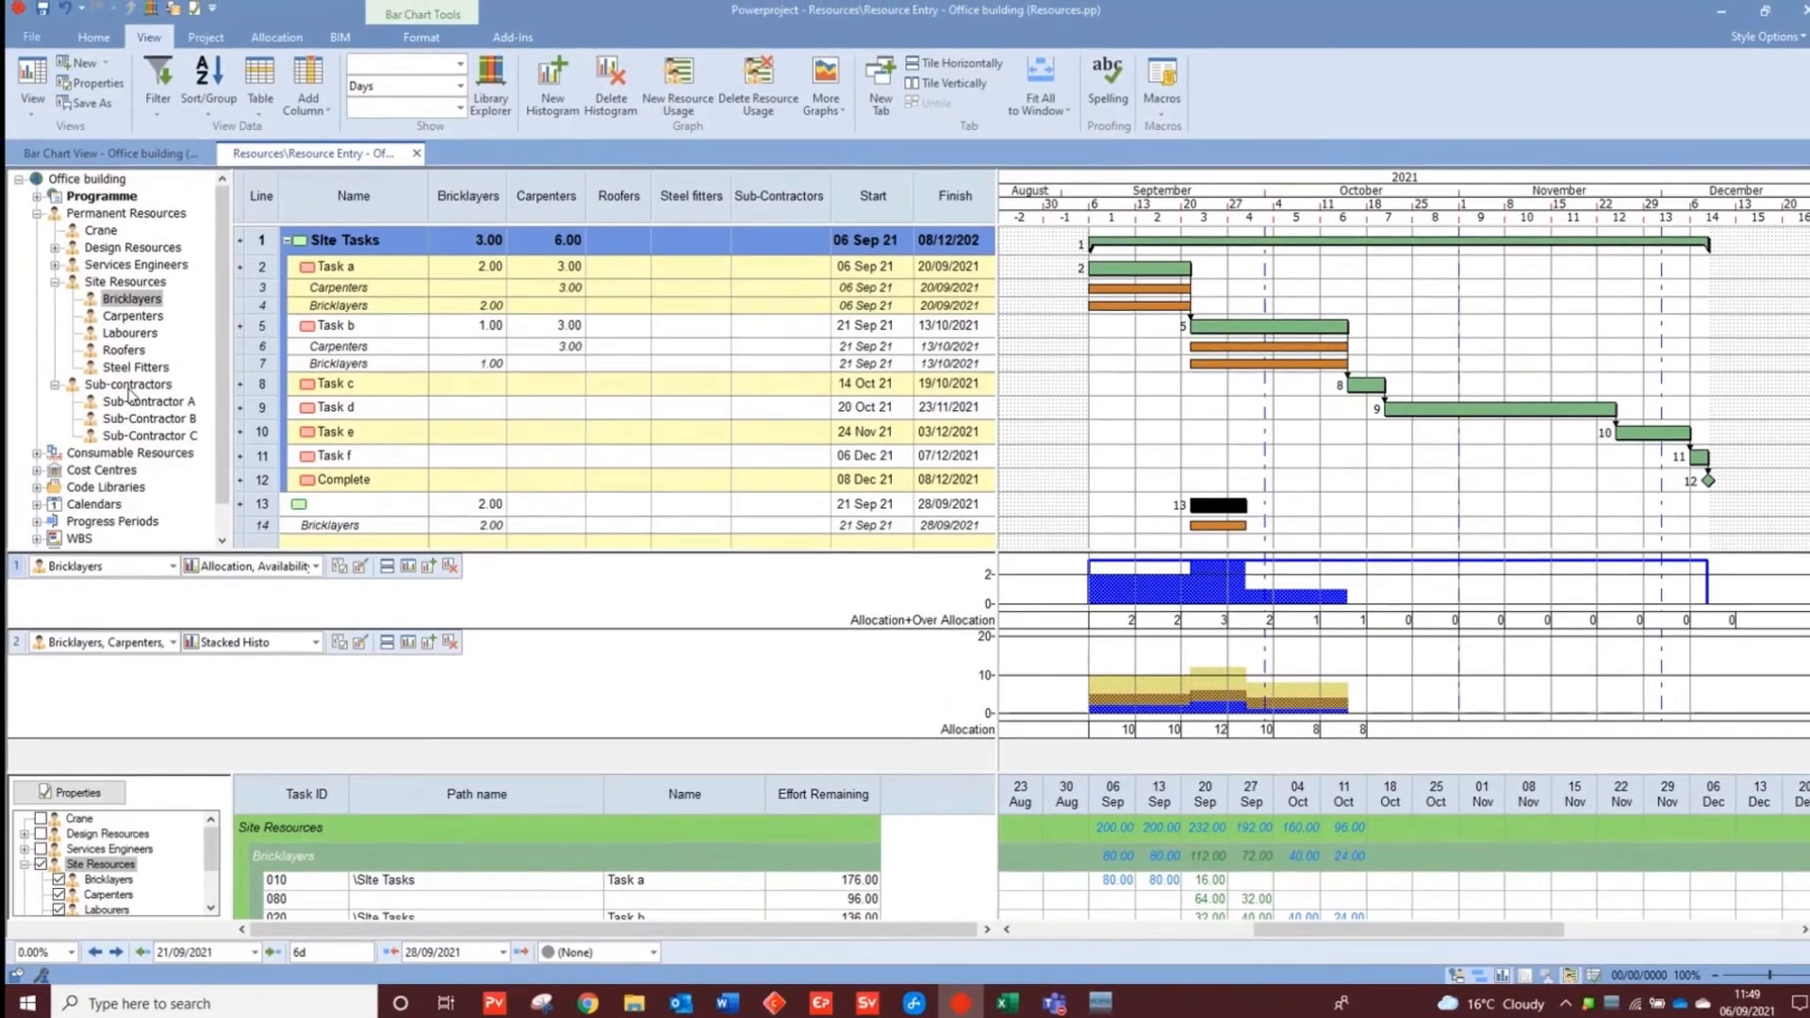
Assign the general Sub-contractors resource group to Task d
left_click_drag(61, 360, 1419, 409)
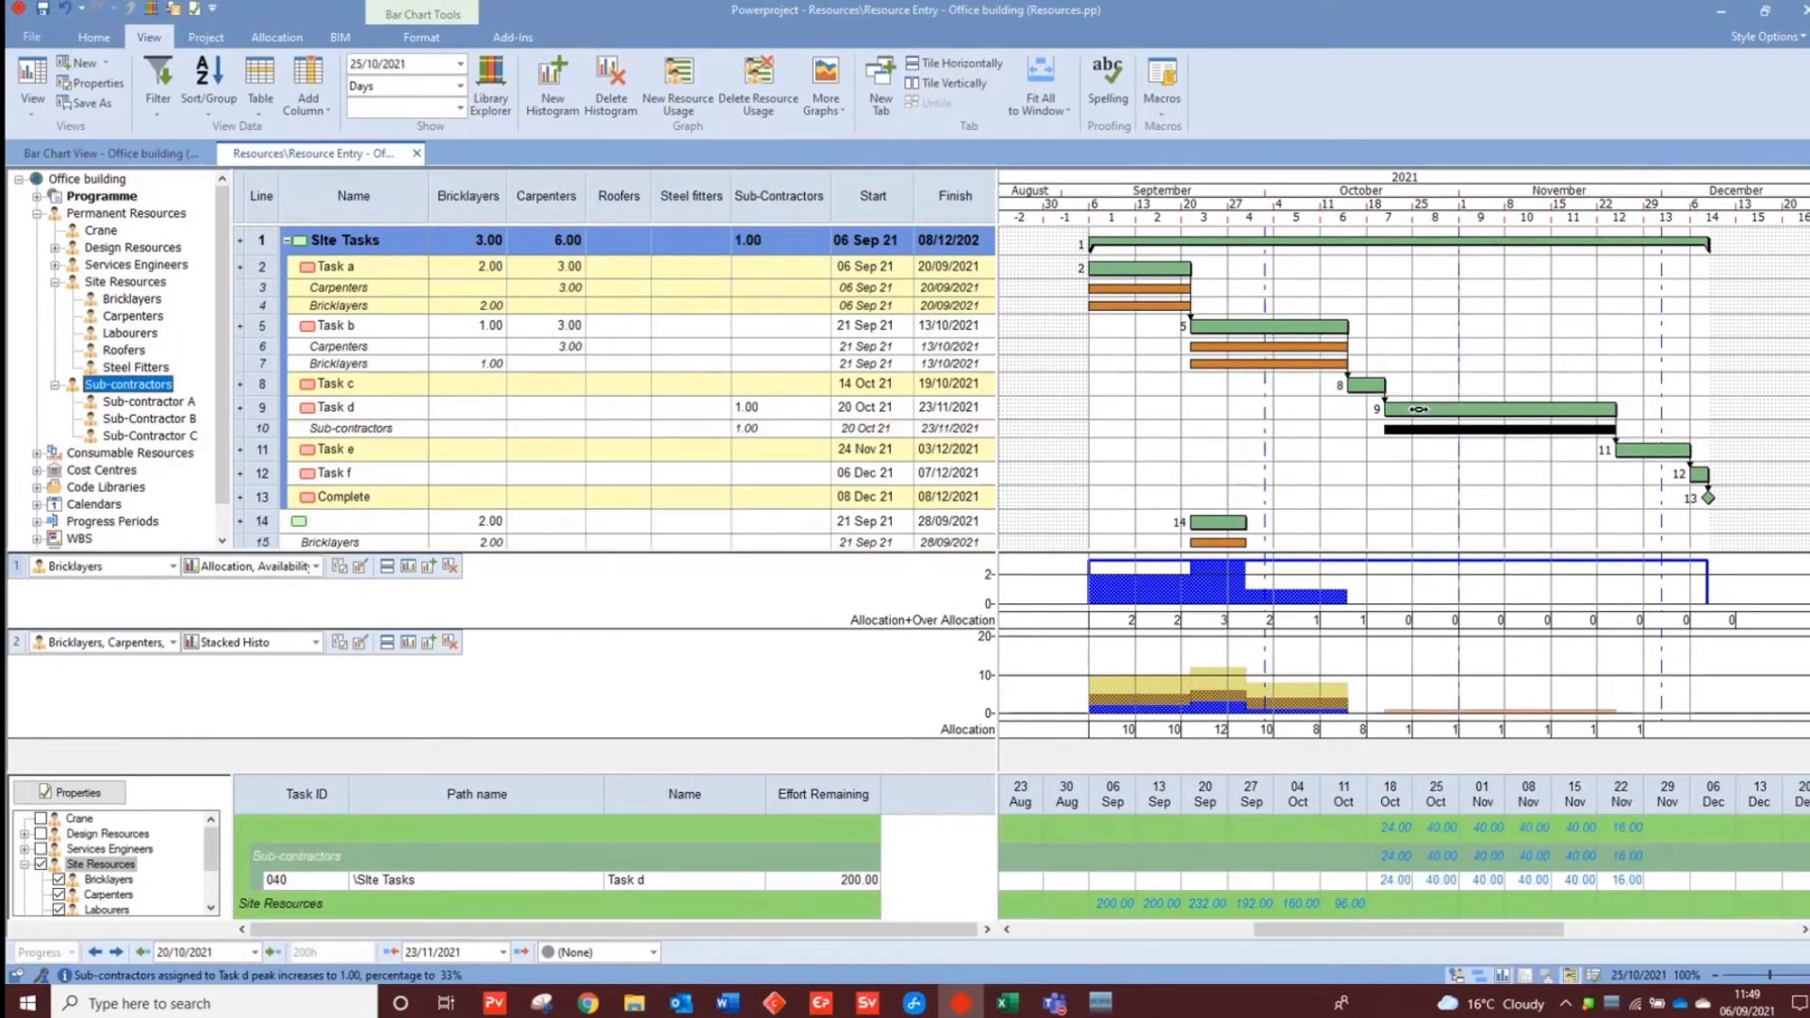
left_click(1446, 471)
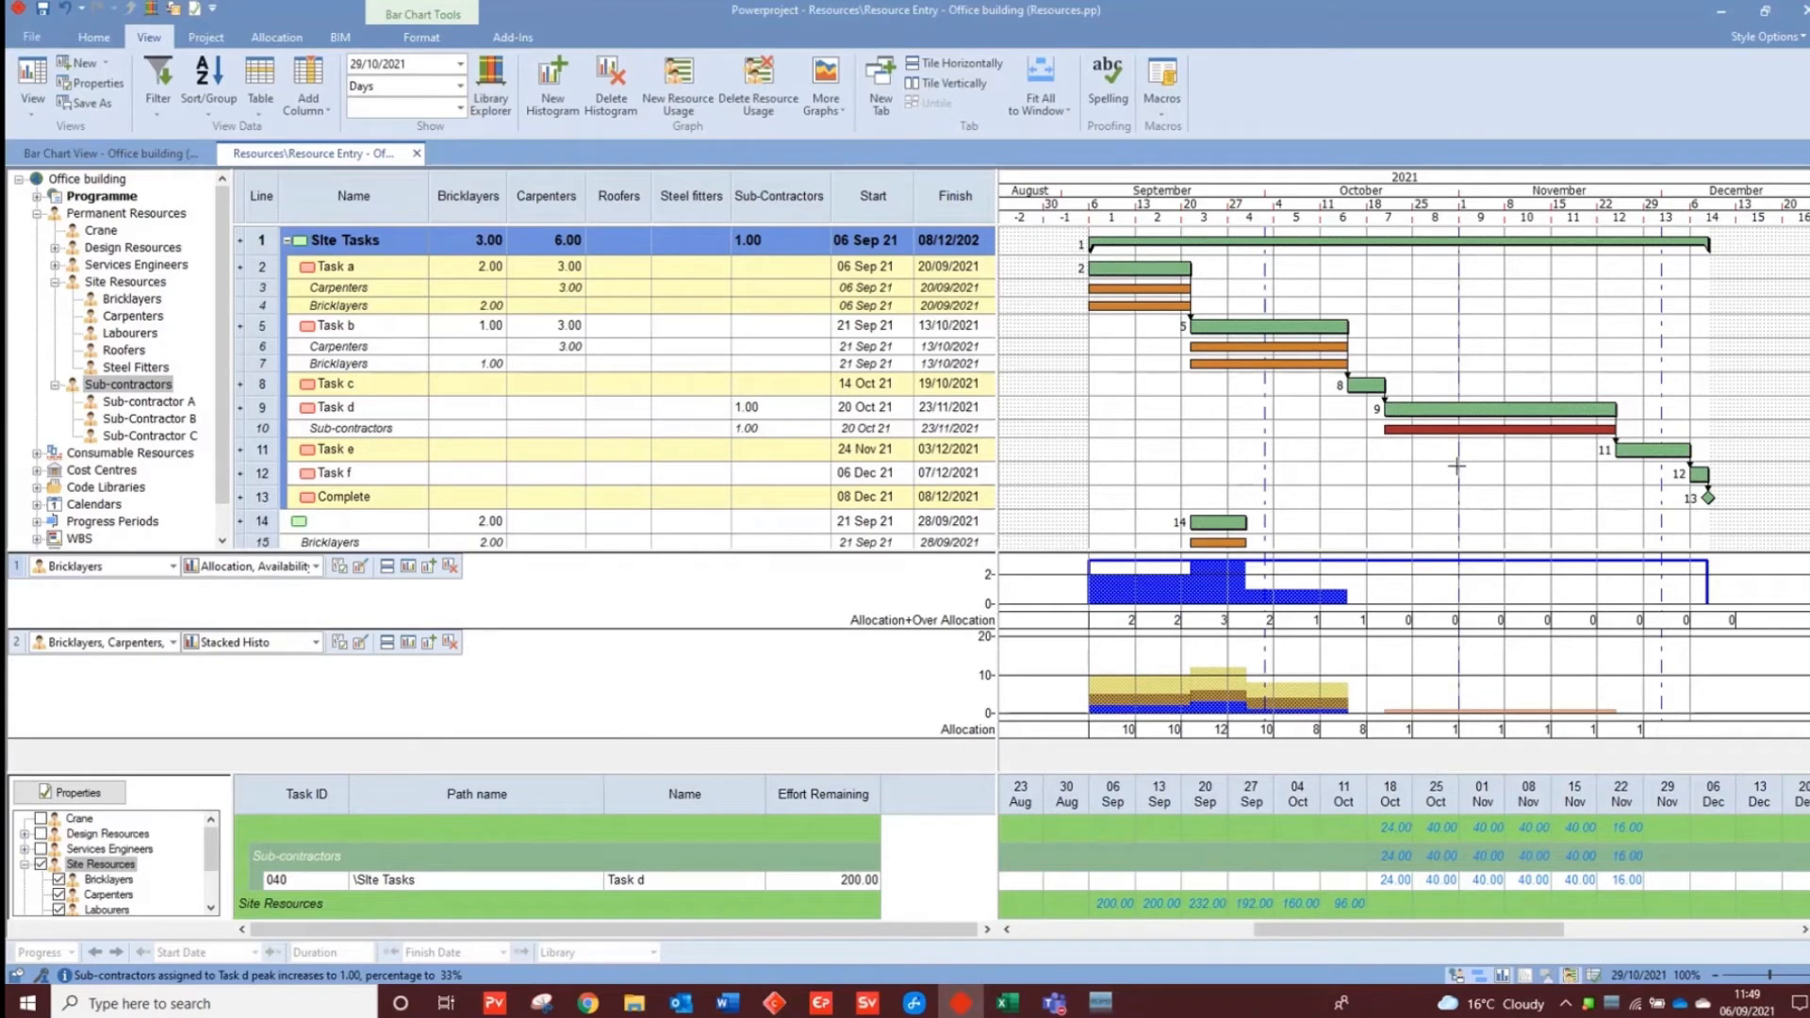
left_click(1456, 410)
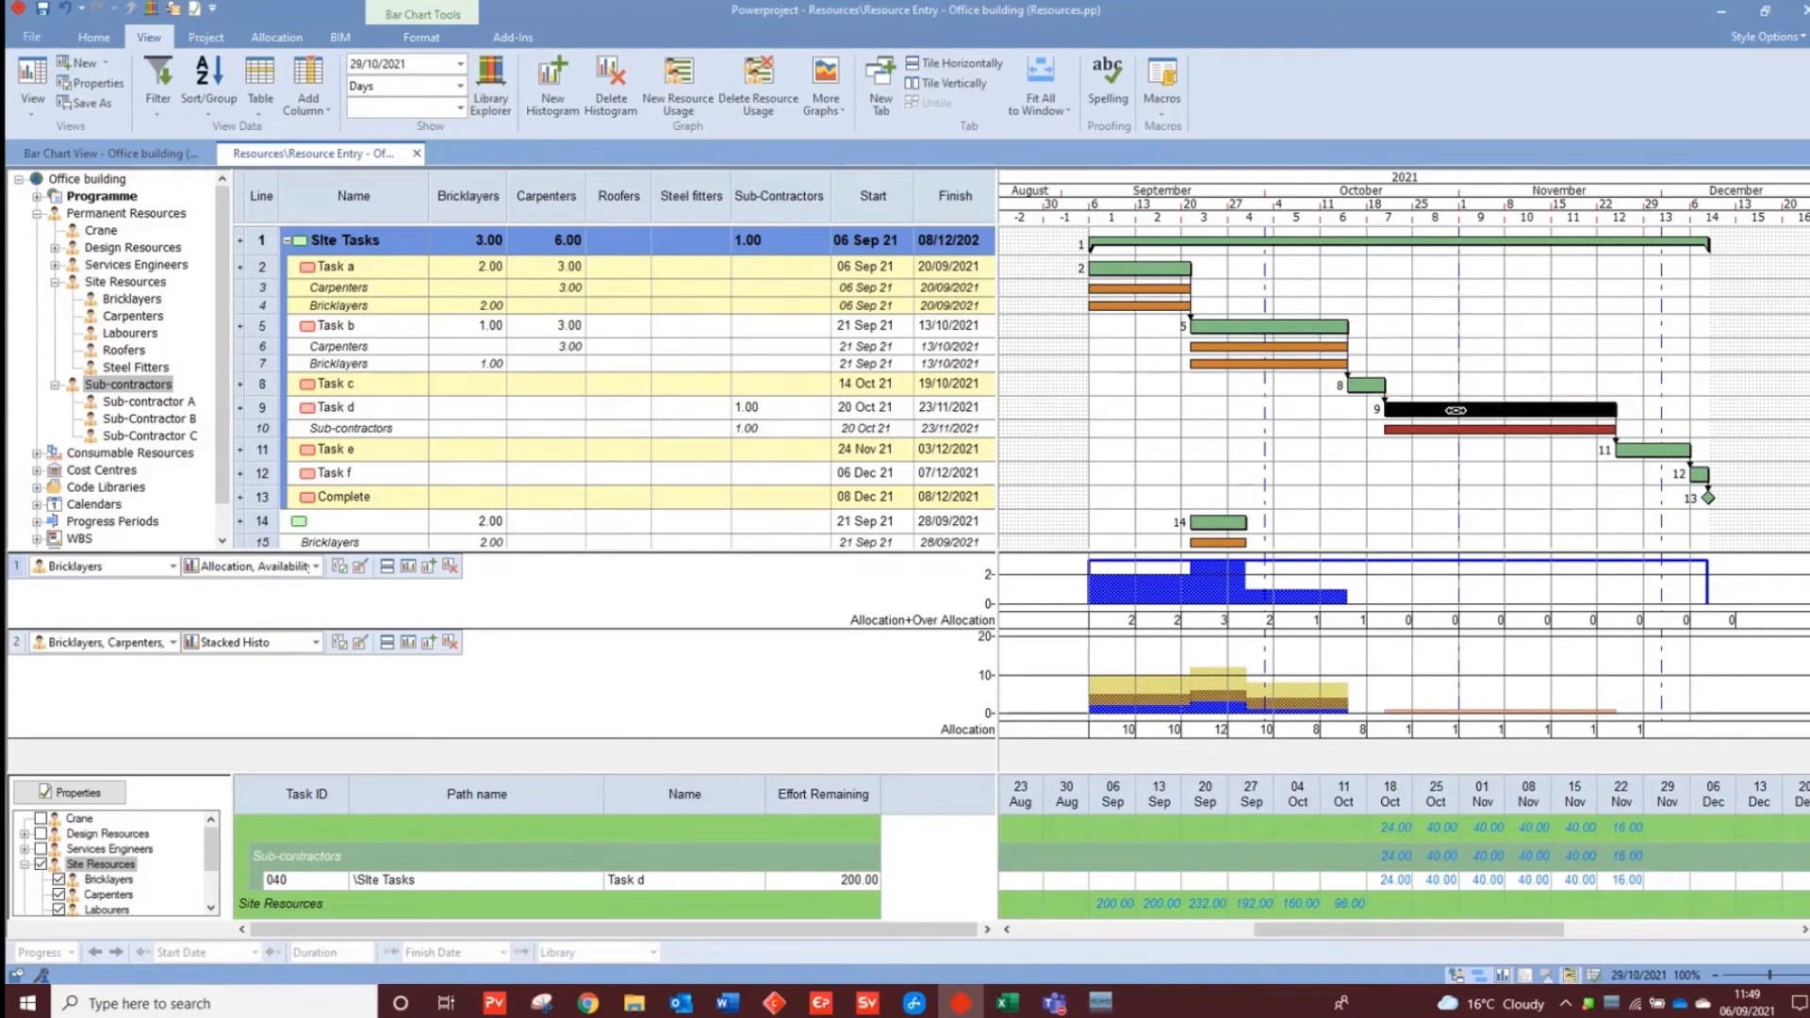
left_click(1459, 461)
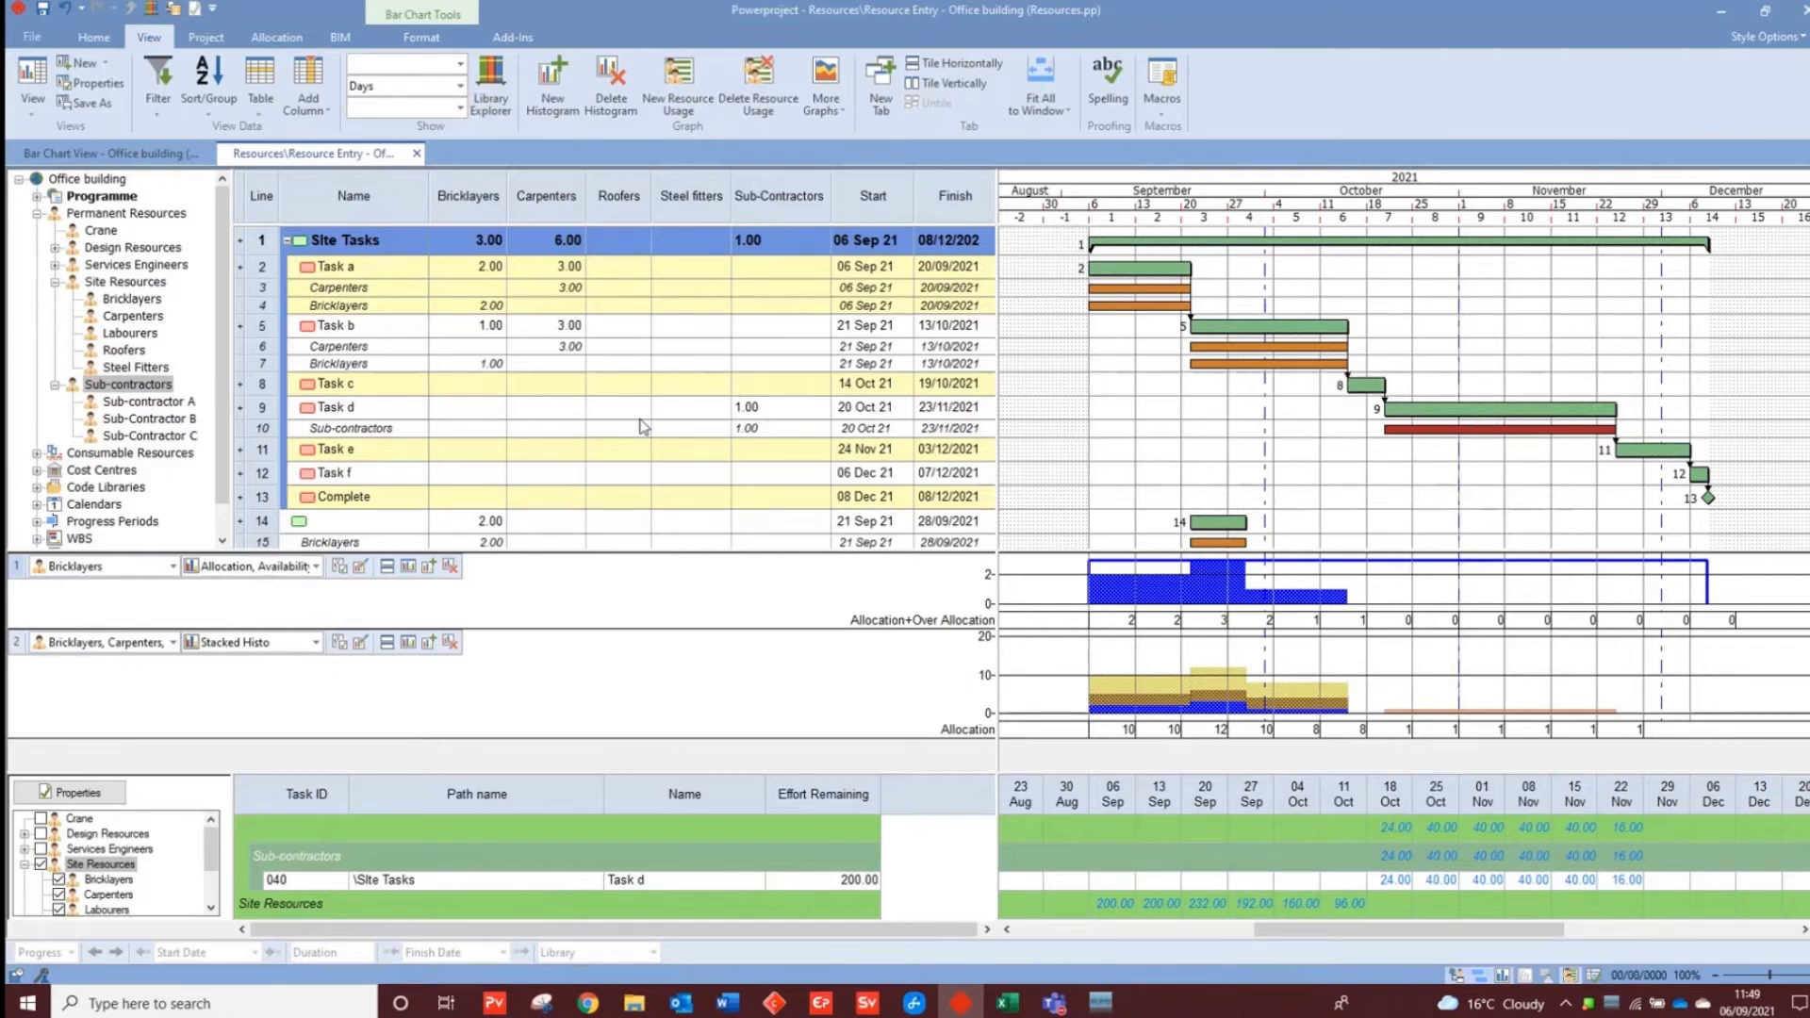
Replace the generic Sub-contractors allocation under Task d with Sub-contractor A
left_click(404, 436)
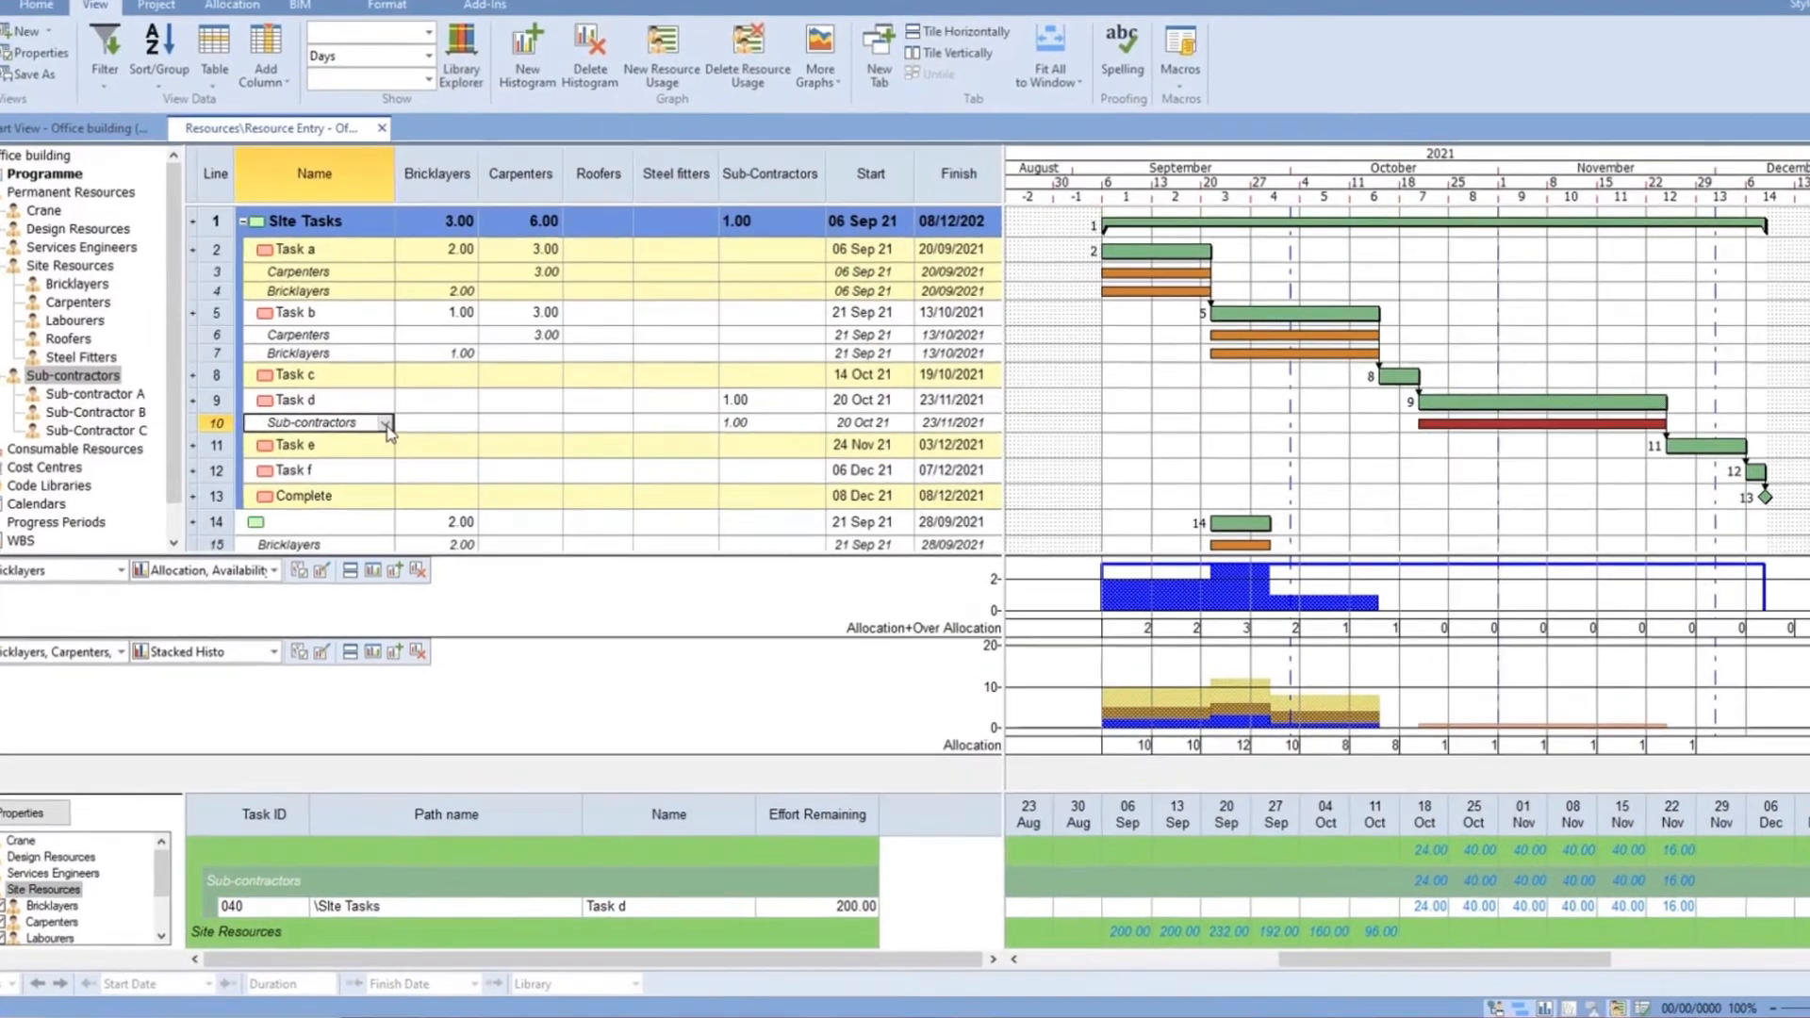
left_click(419, 430)
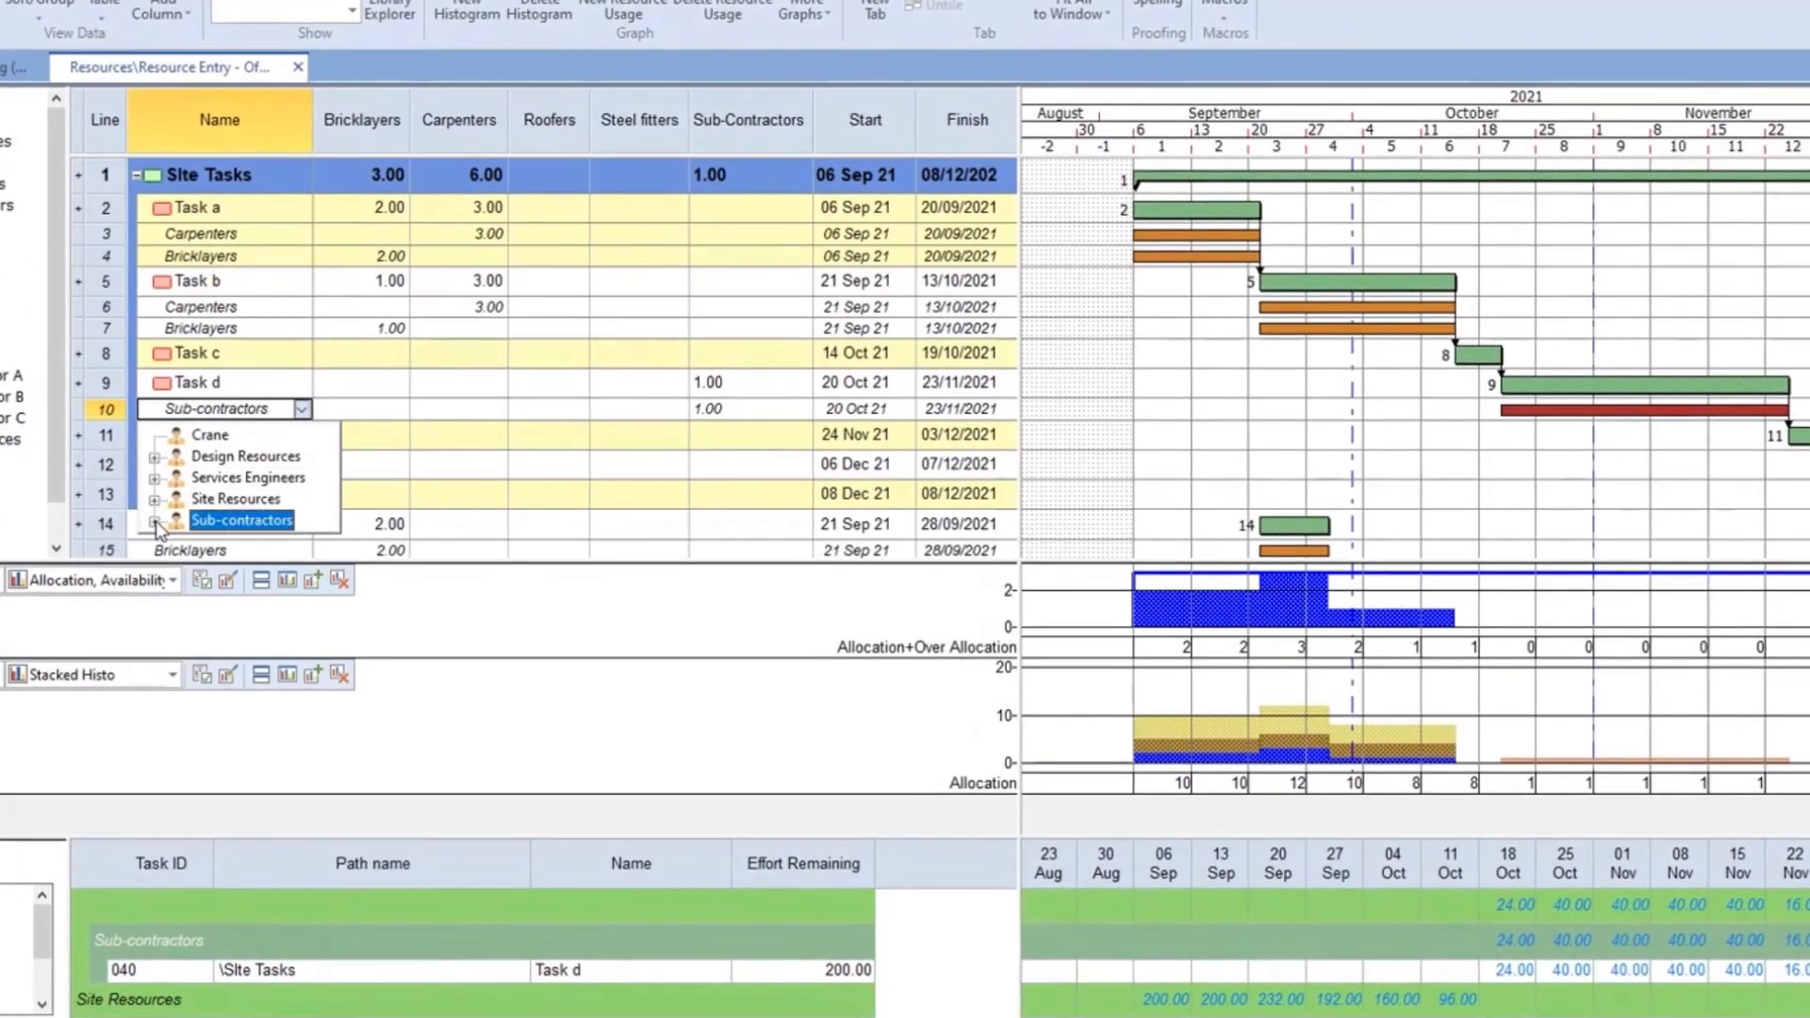
left_click(154, 521)
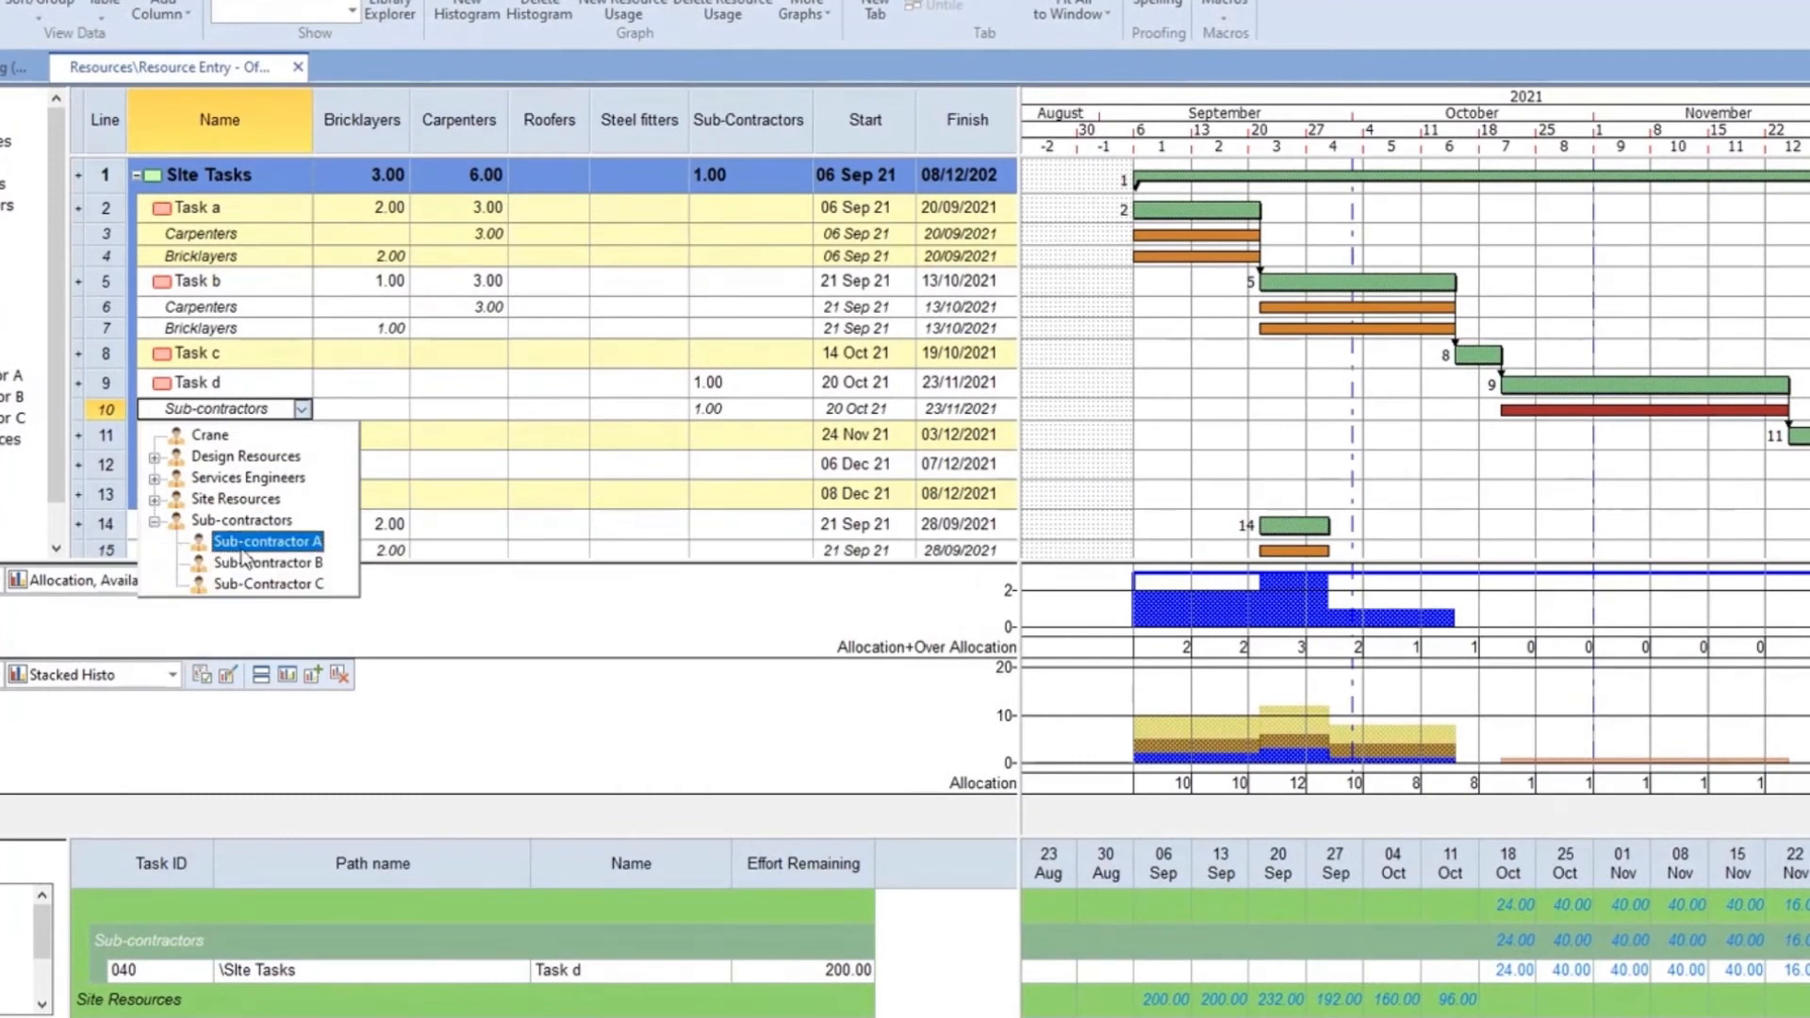
left_click(242, 548)
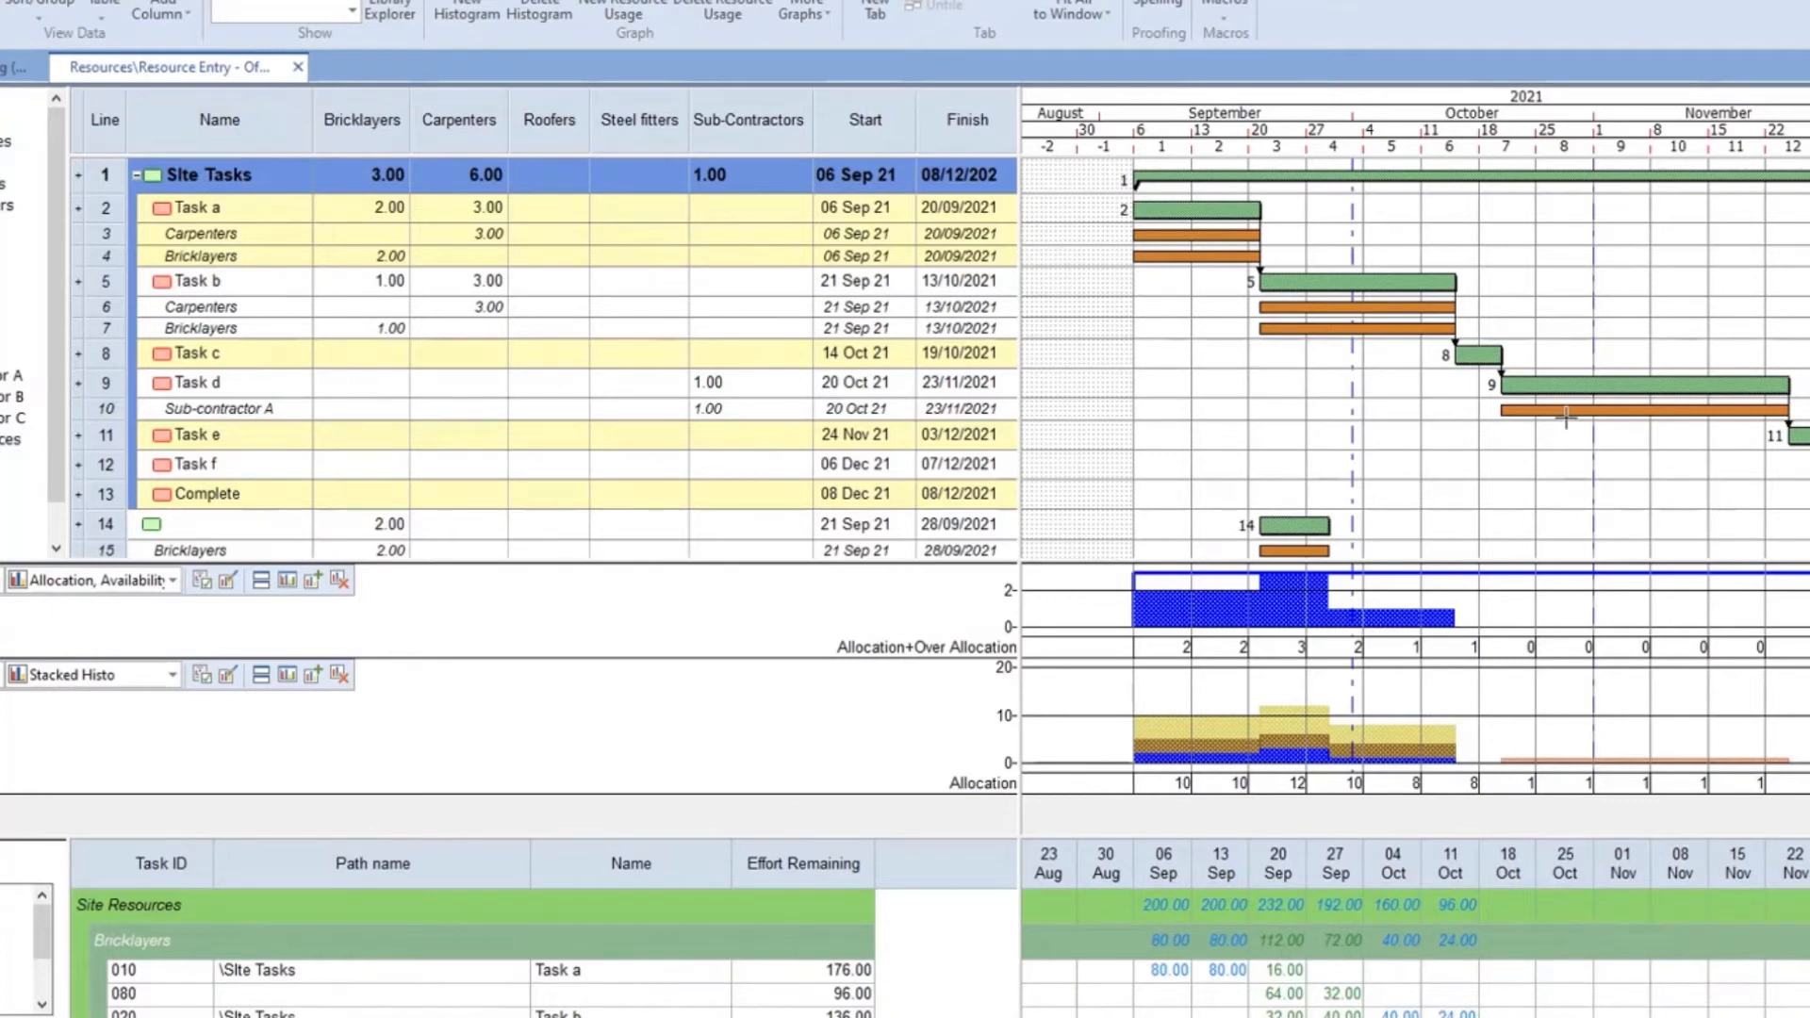
scroll(1505, 476, "down", 1)
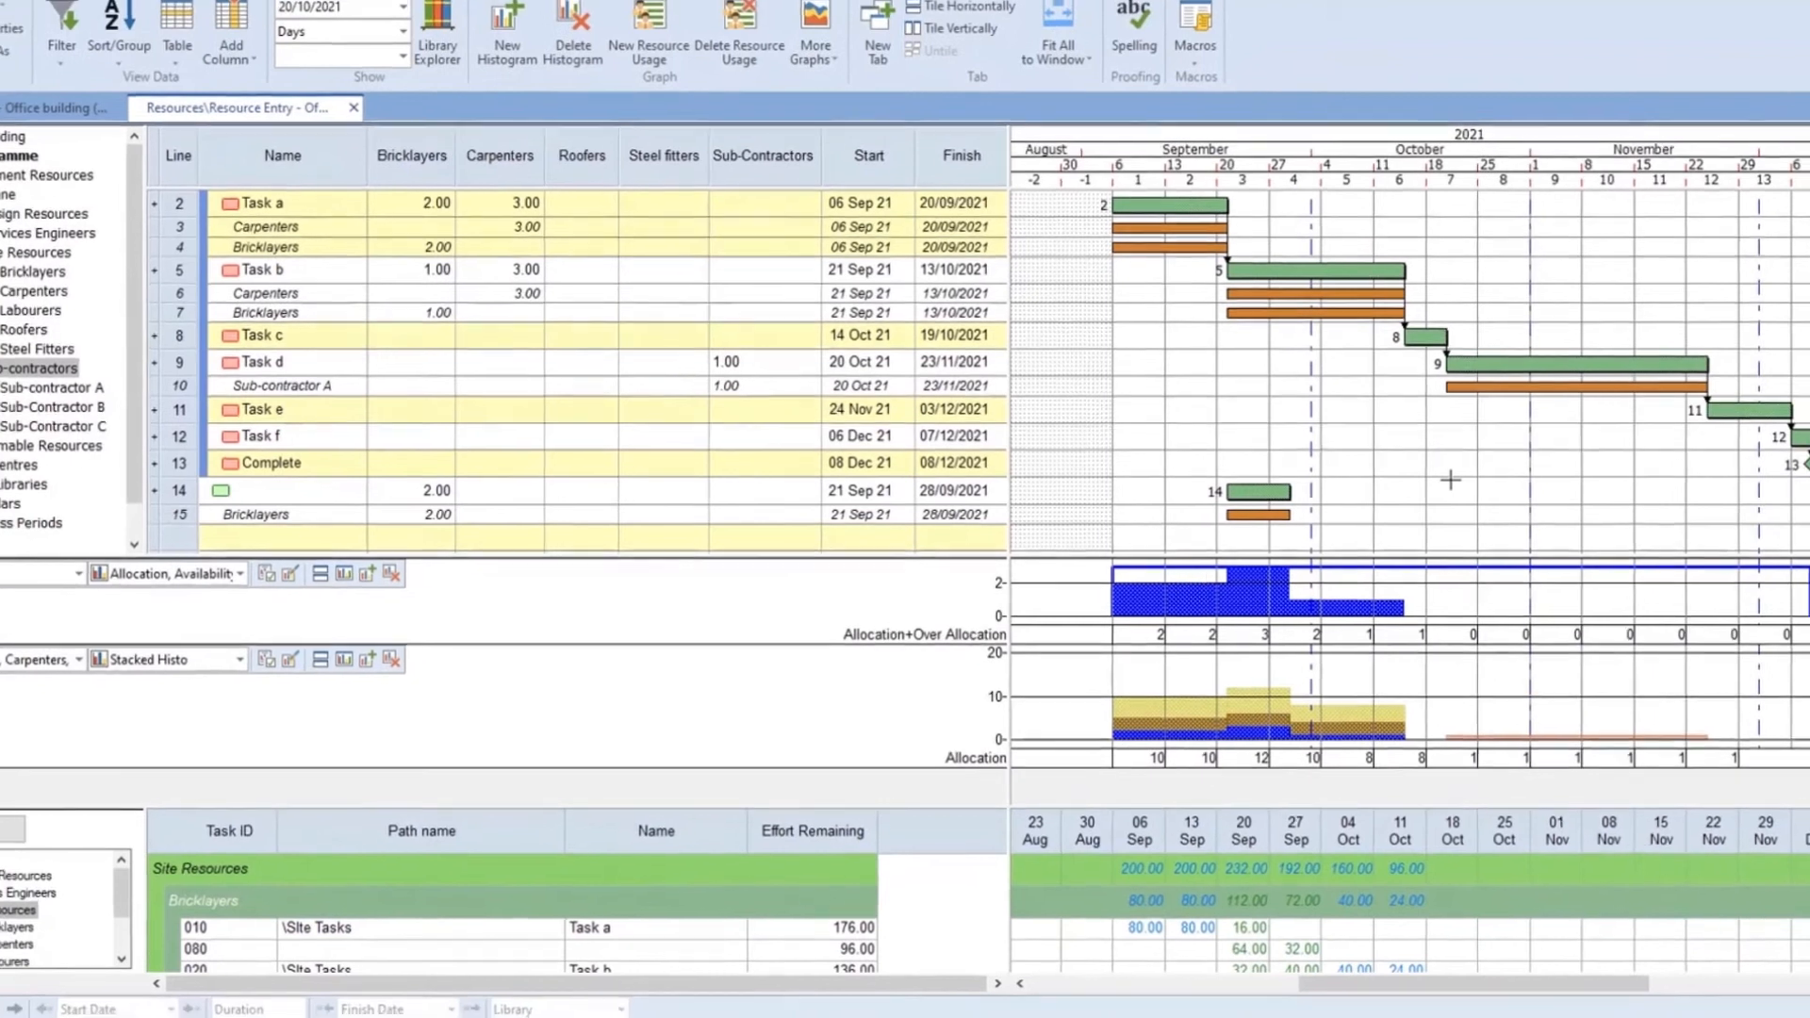
scroll(1450, 481, "up", 1)
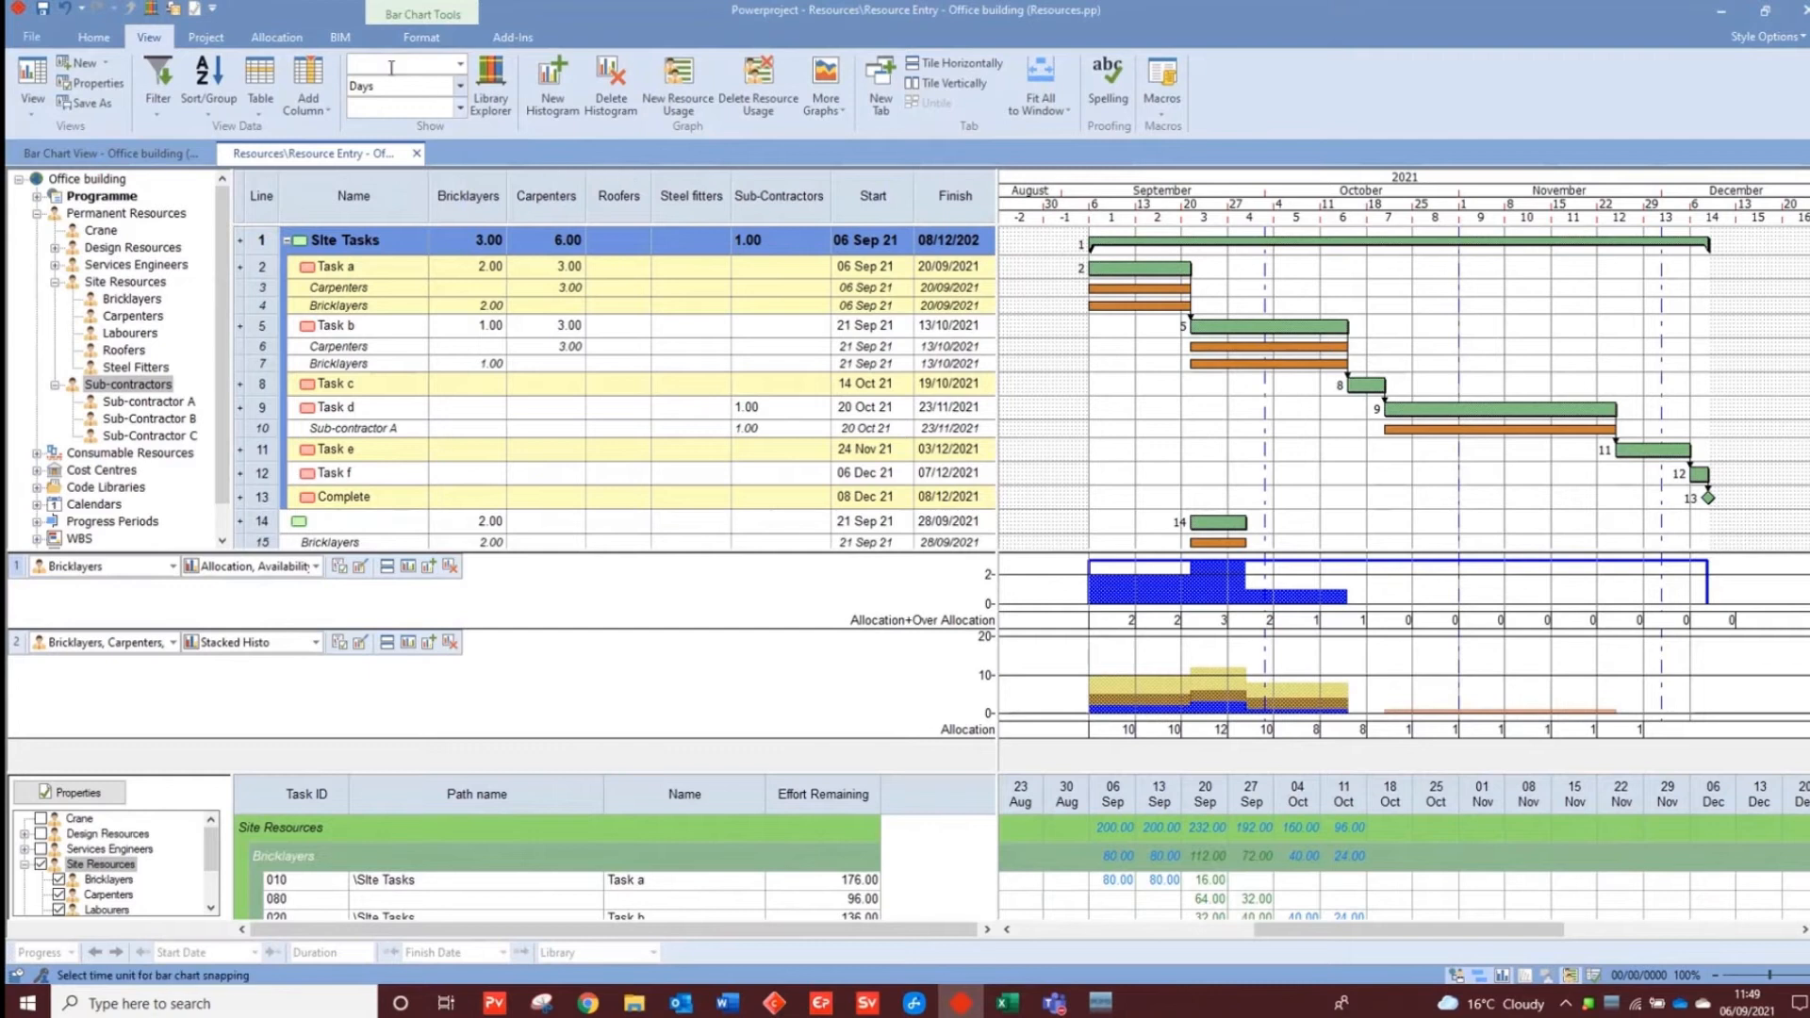
Run a Resource Search using the Site Resources and Sub-contractors skills as the selected criteria
left_click(277, 37)
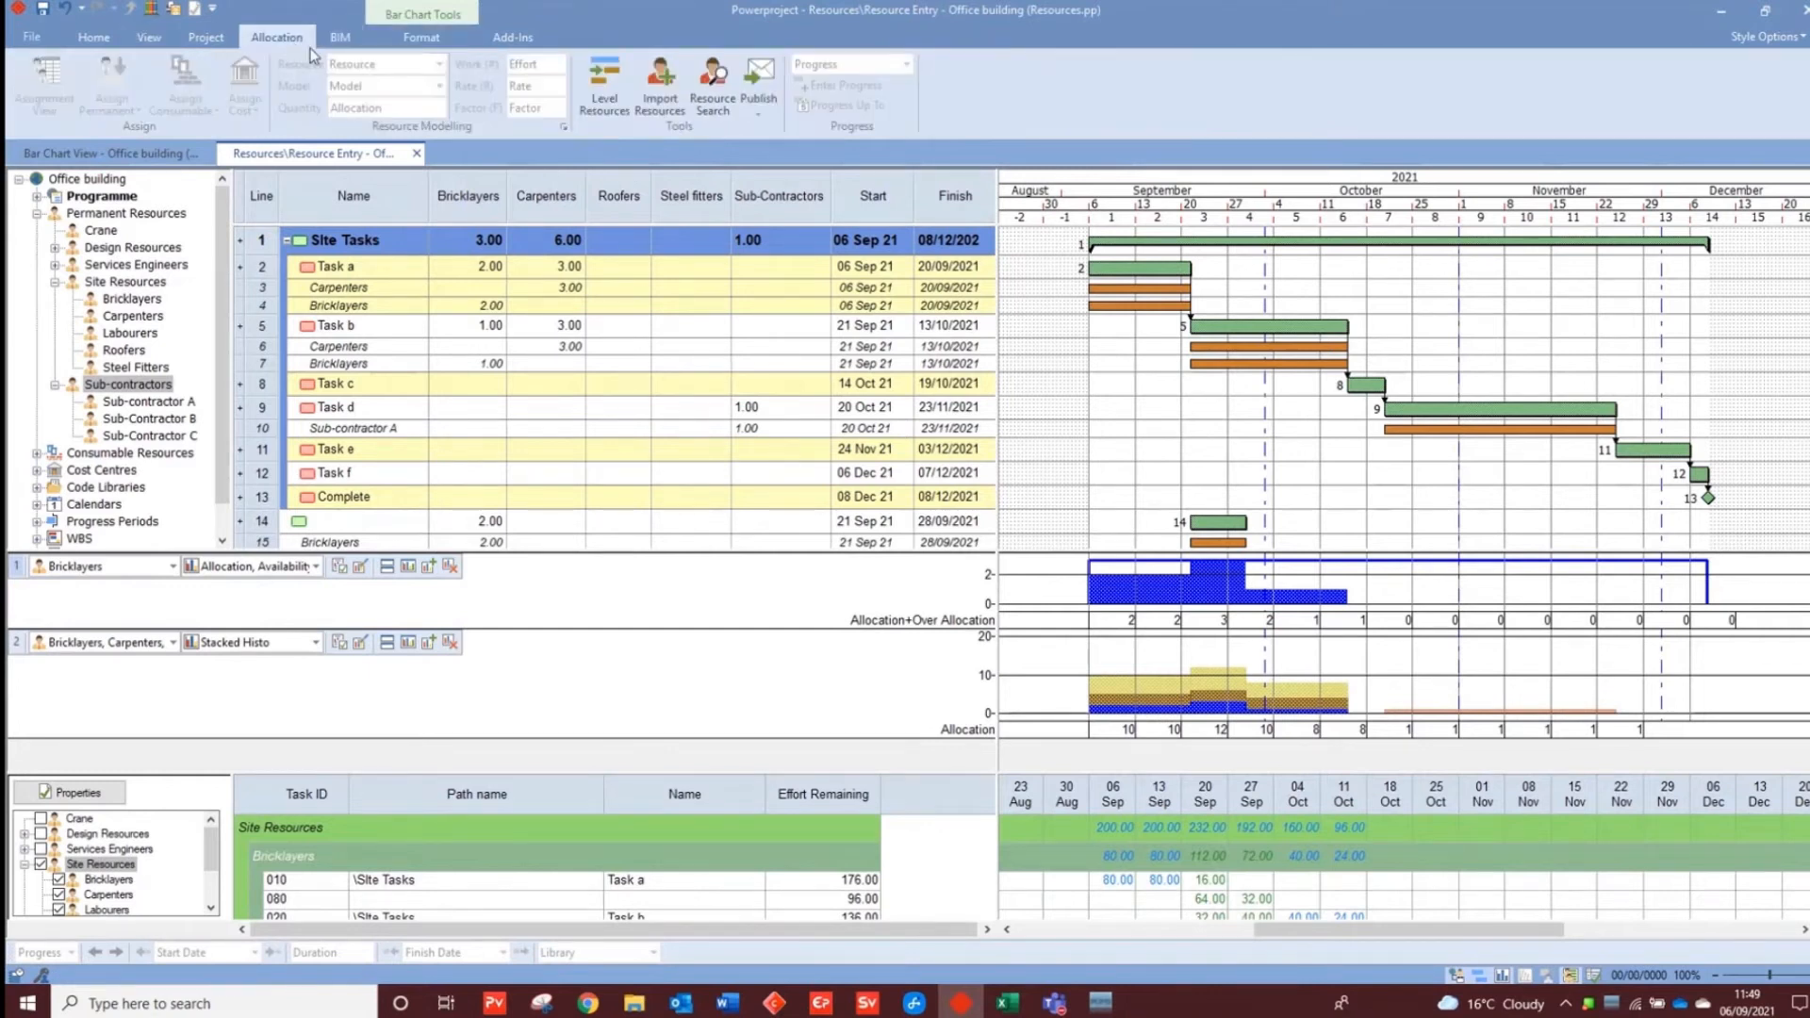
left_click(714, 94)
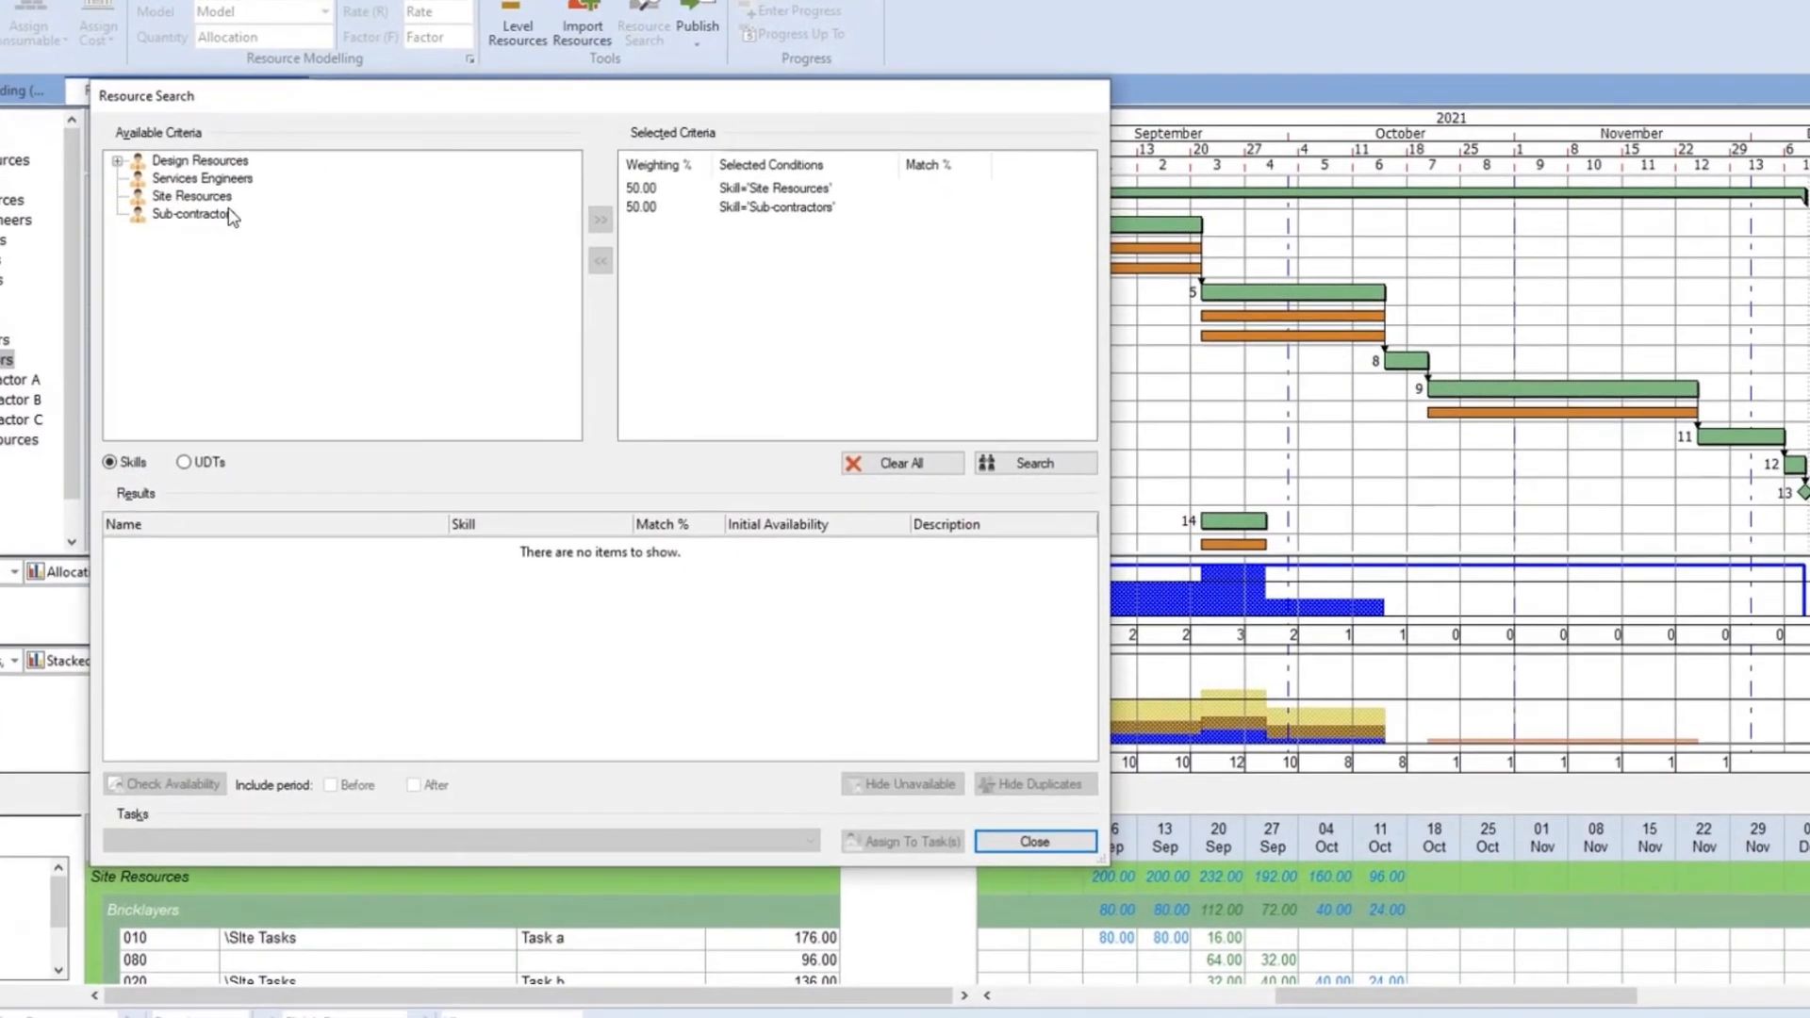
left_click(298, 250)
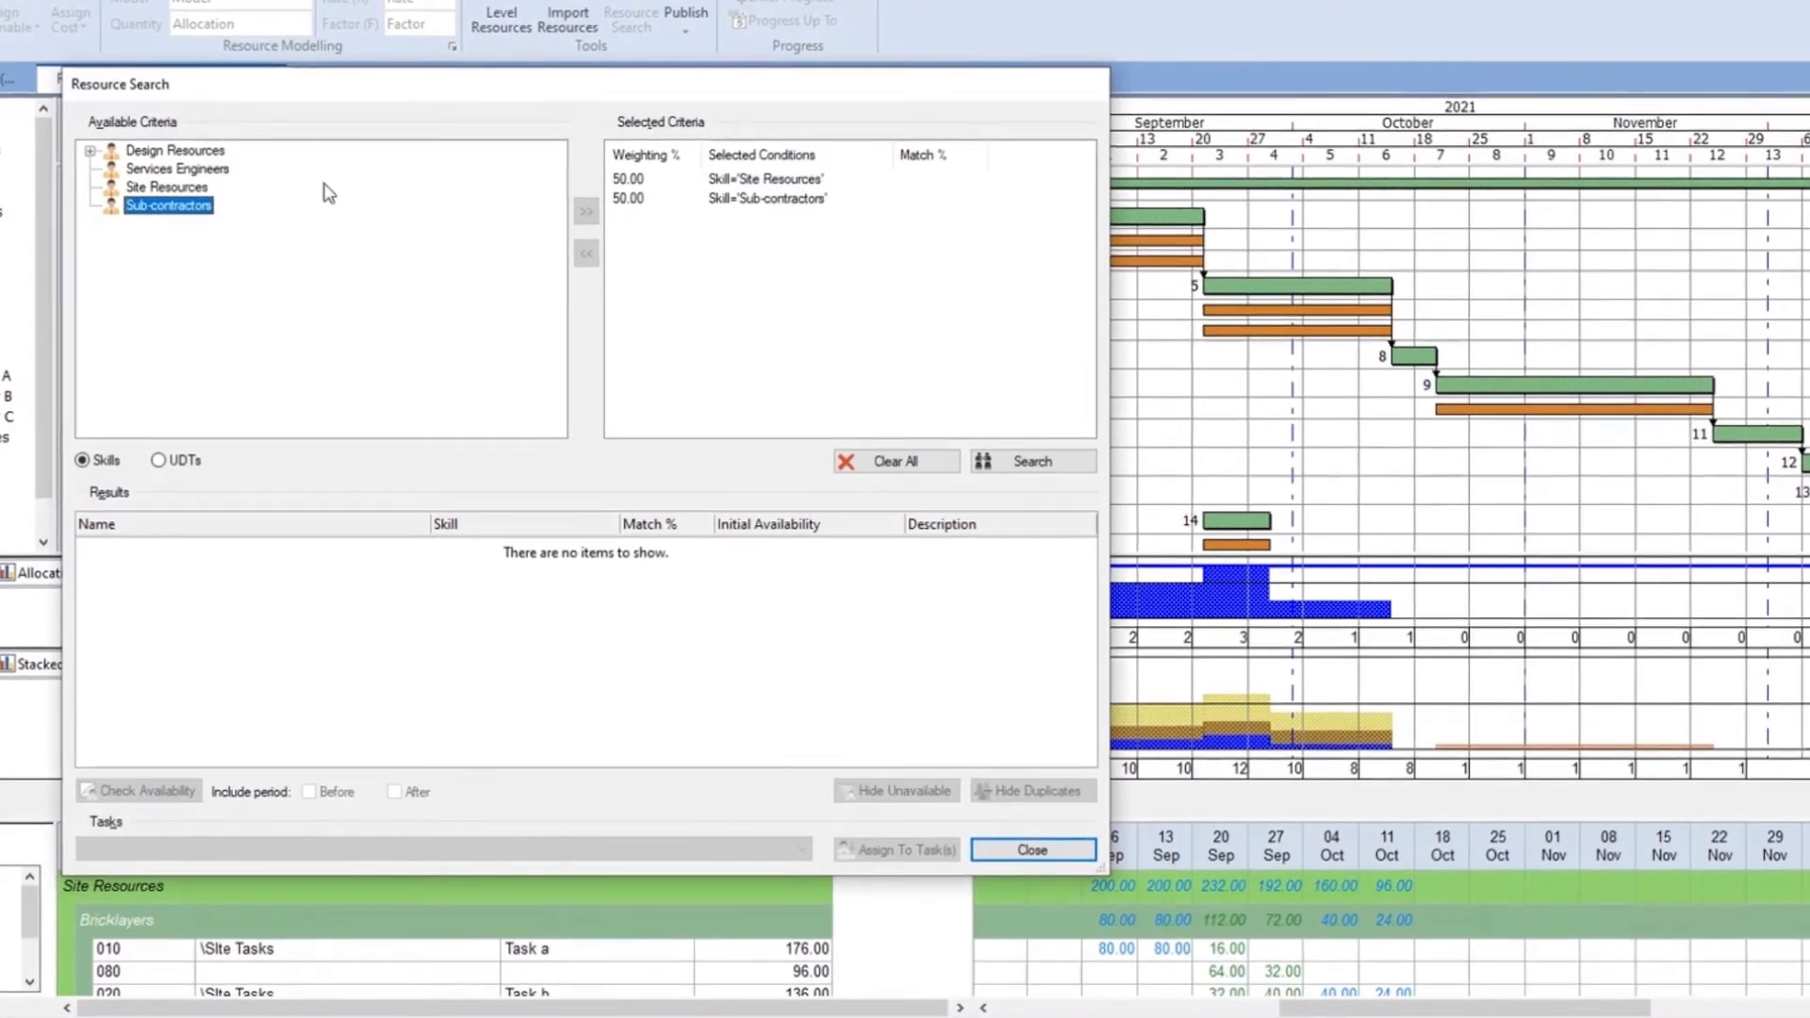
left_click(183, 187)
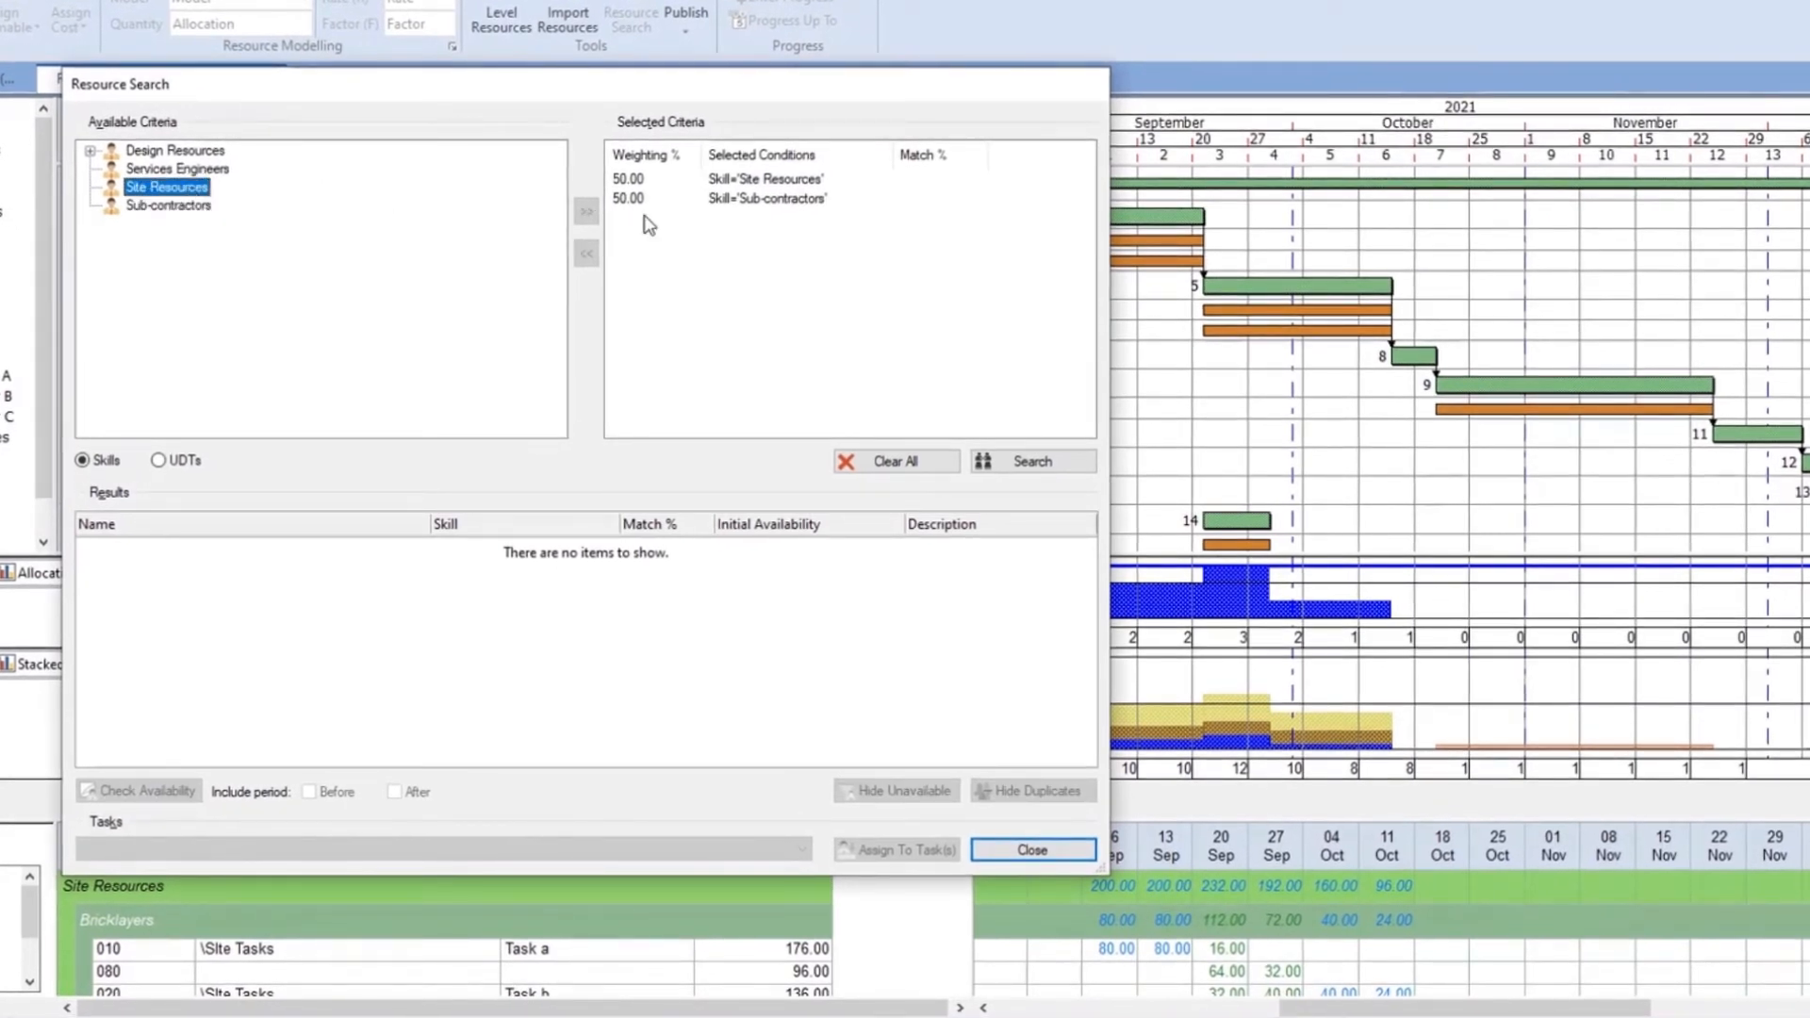
left_click(1068, 461)
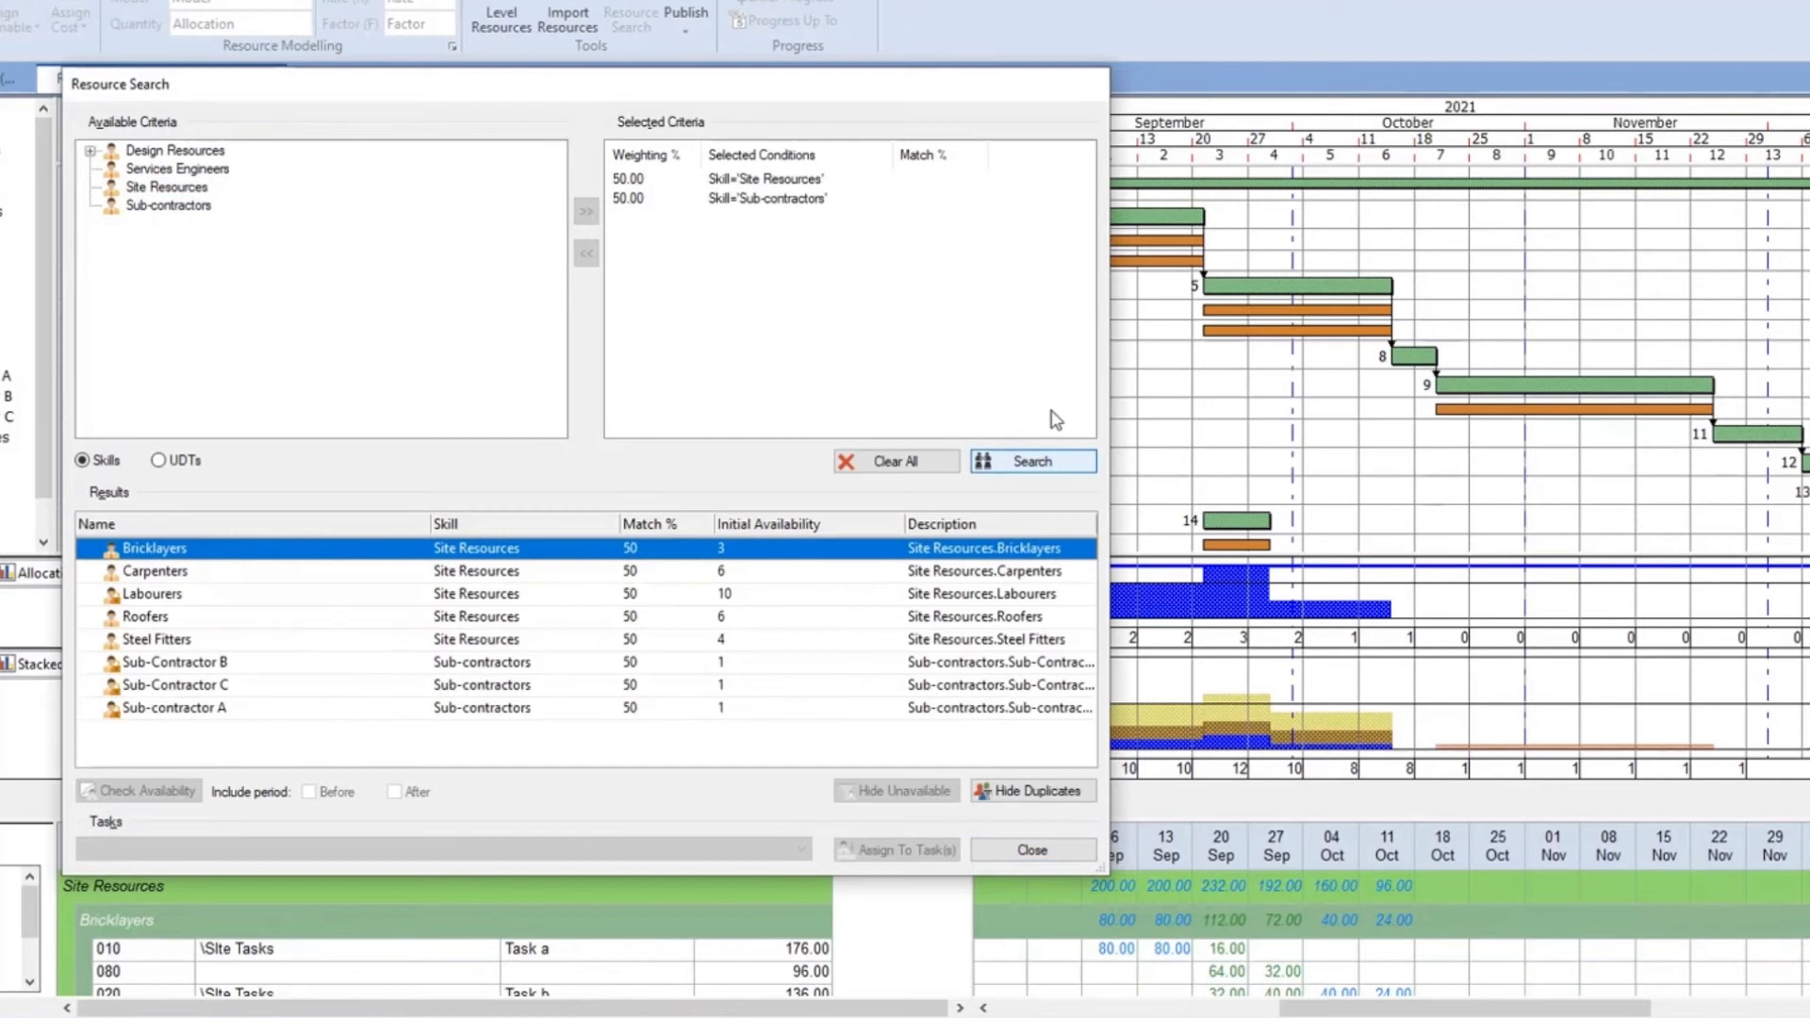
Check the availability of the found resources for Task c and for Task d
left_click(1417, 355)
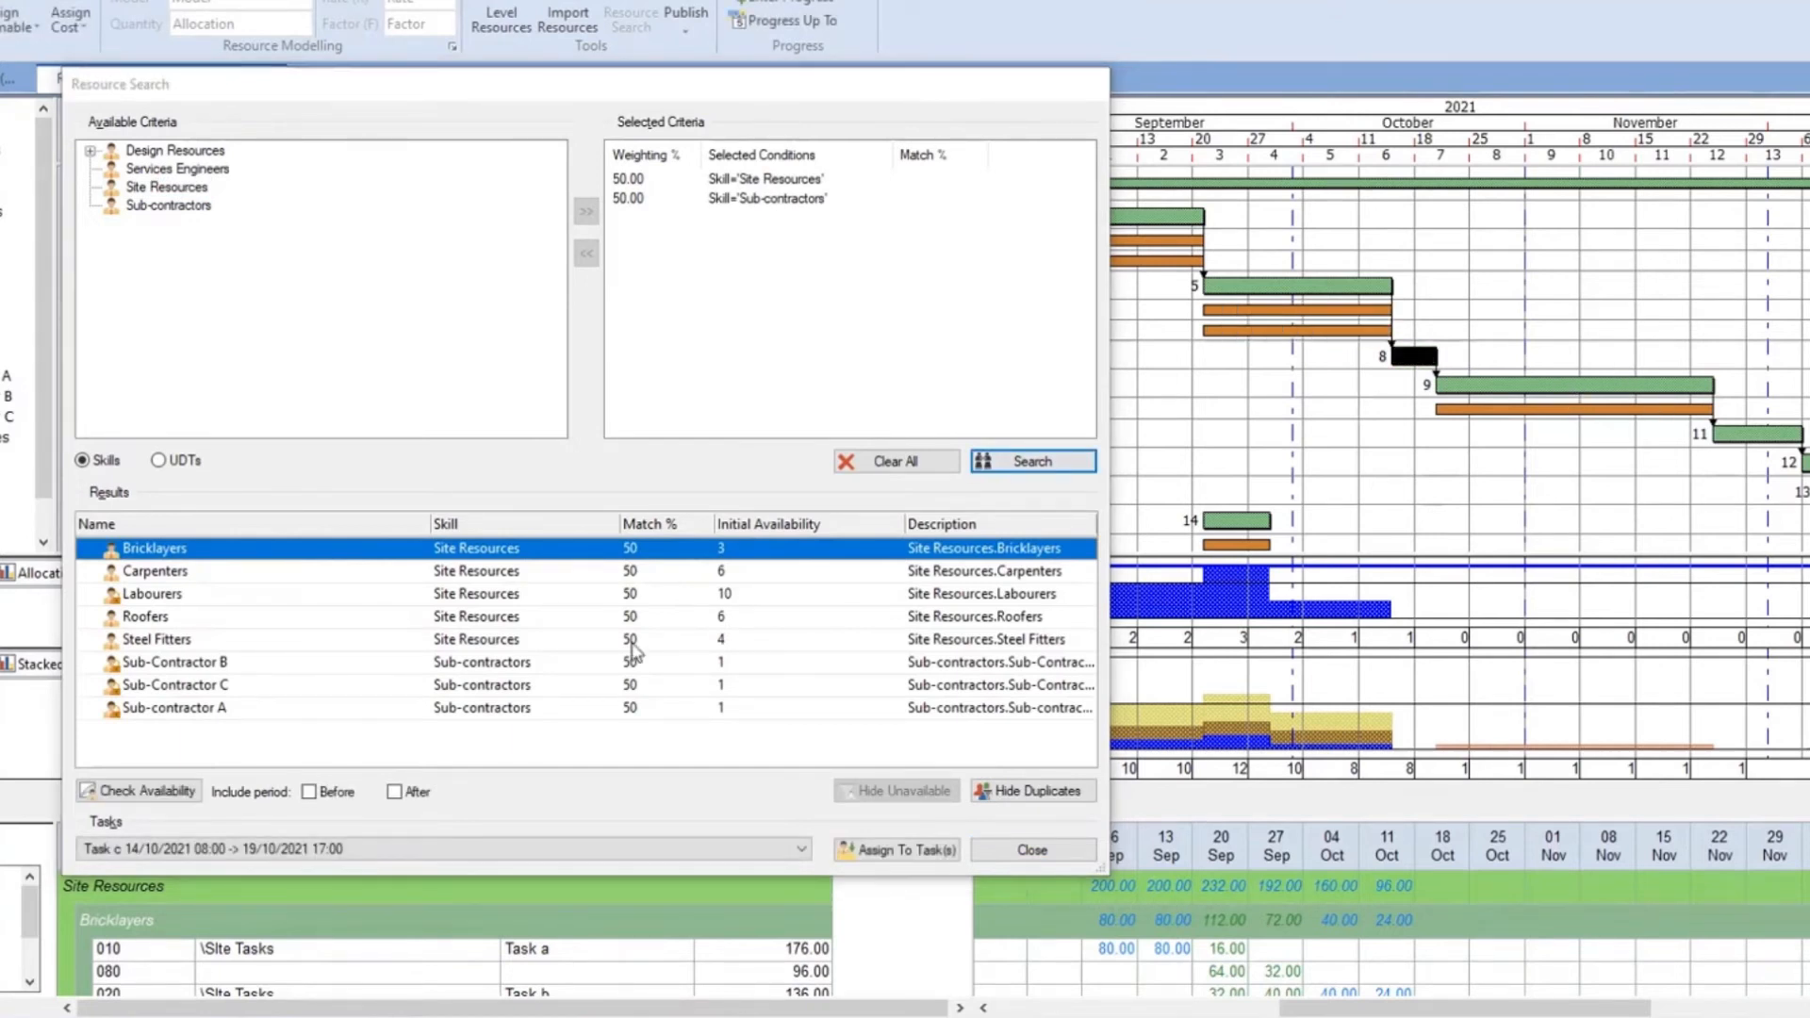
left_click(171, 794)
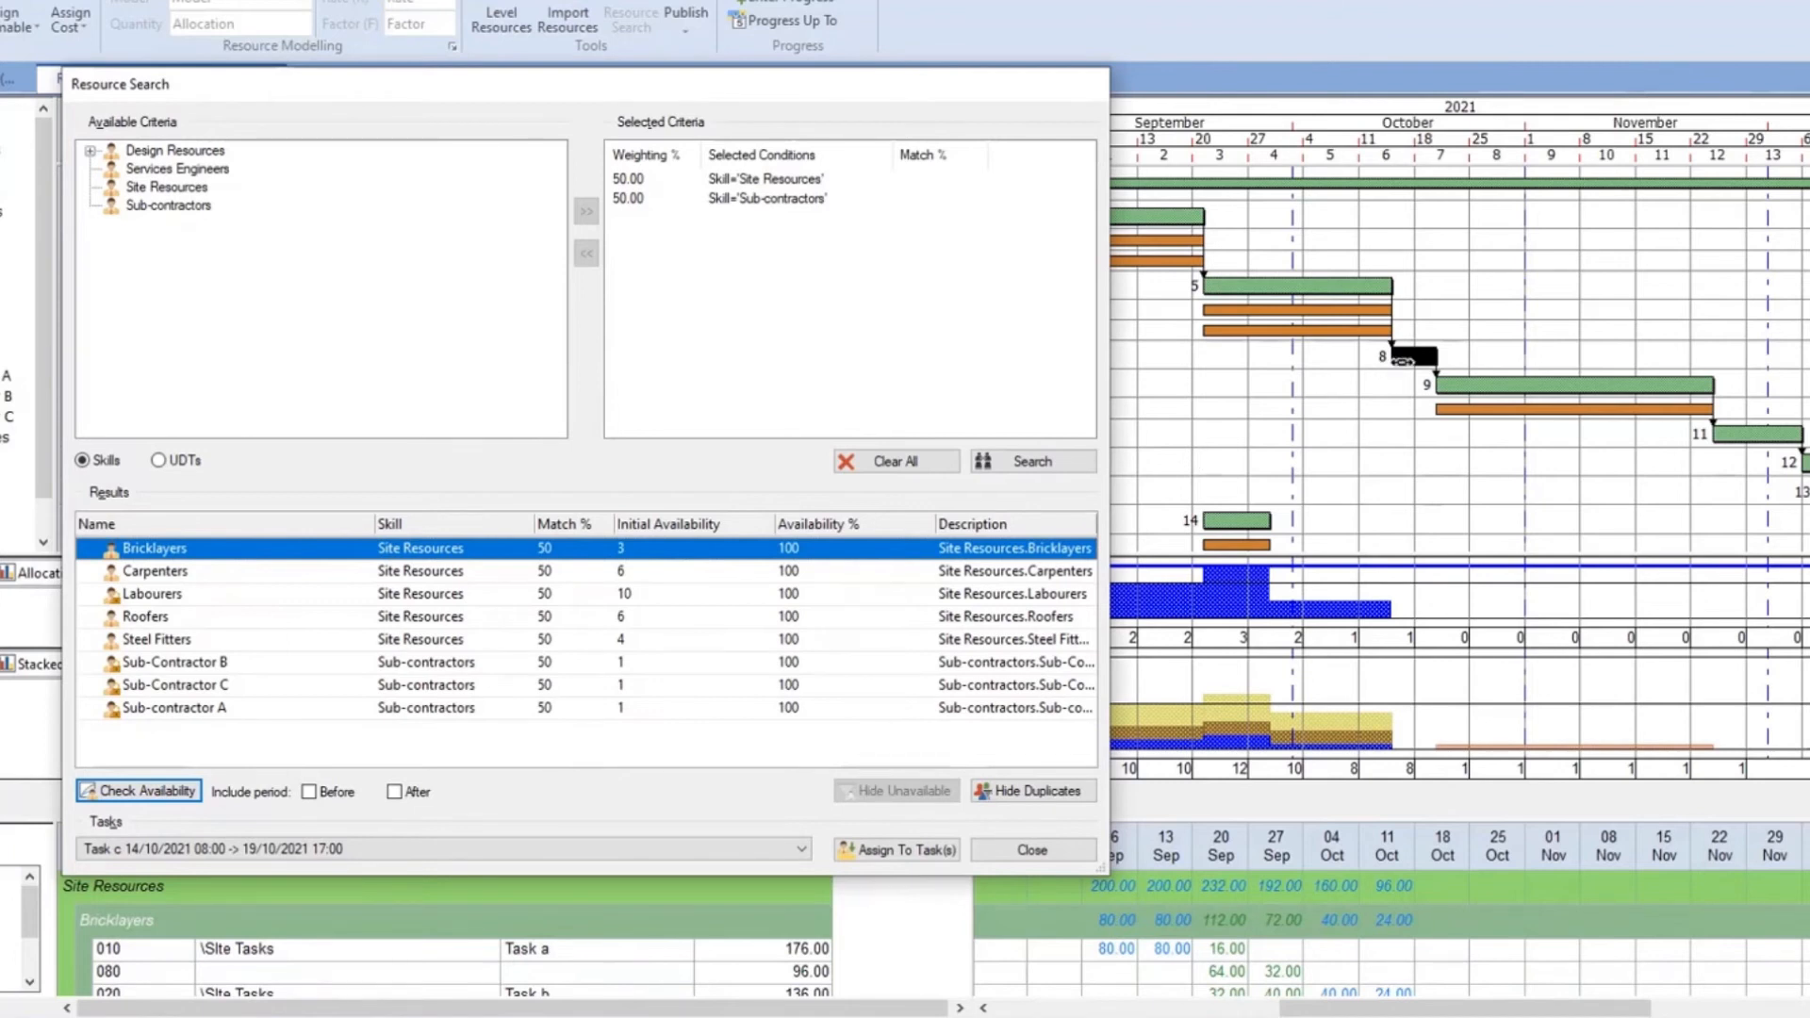
left_click(1488, 385)
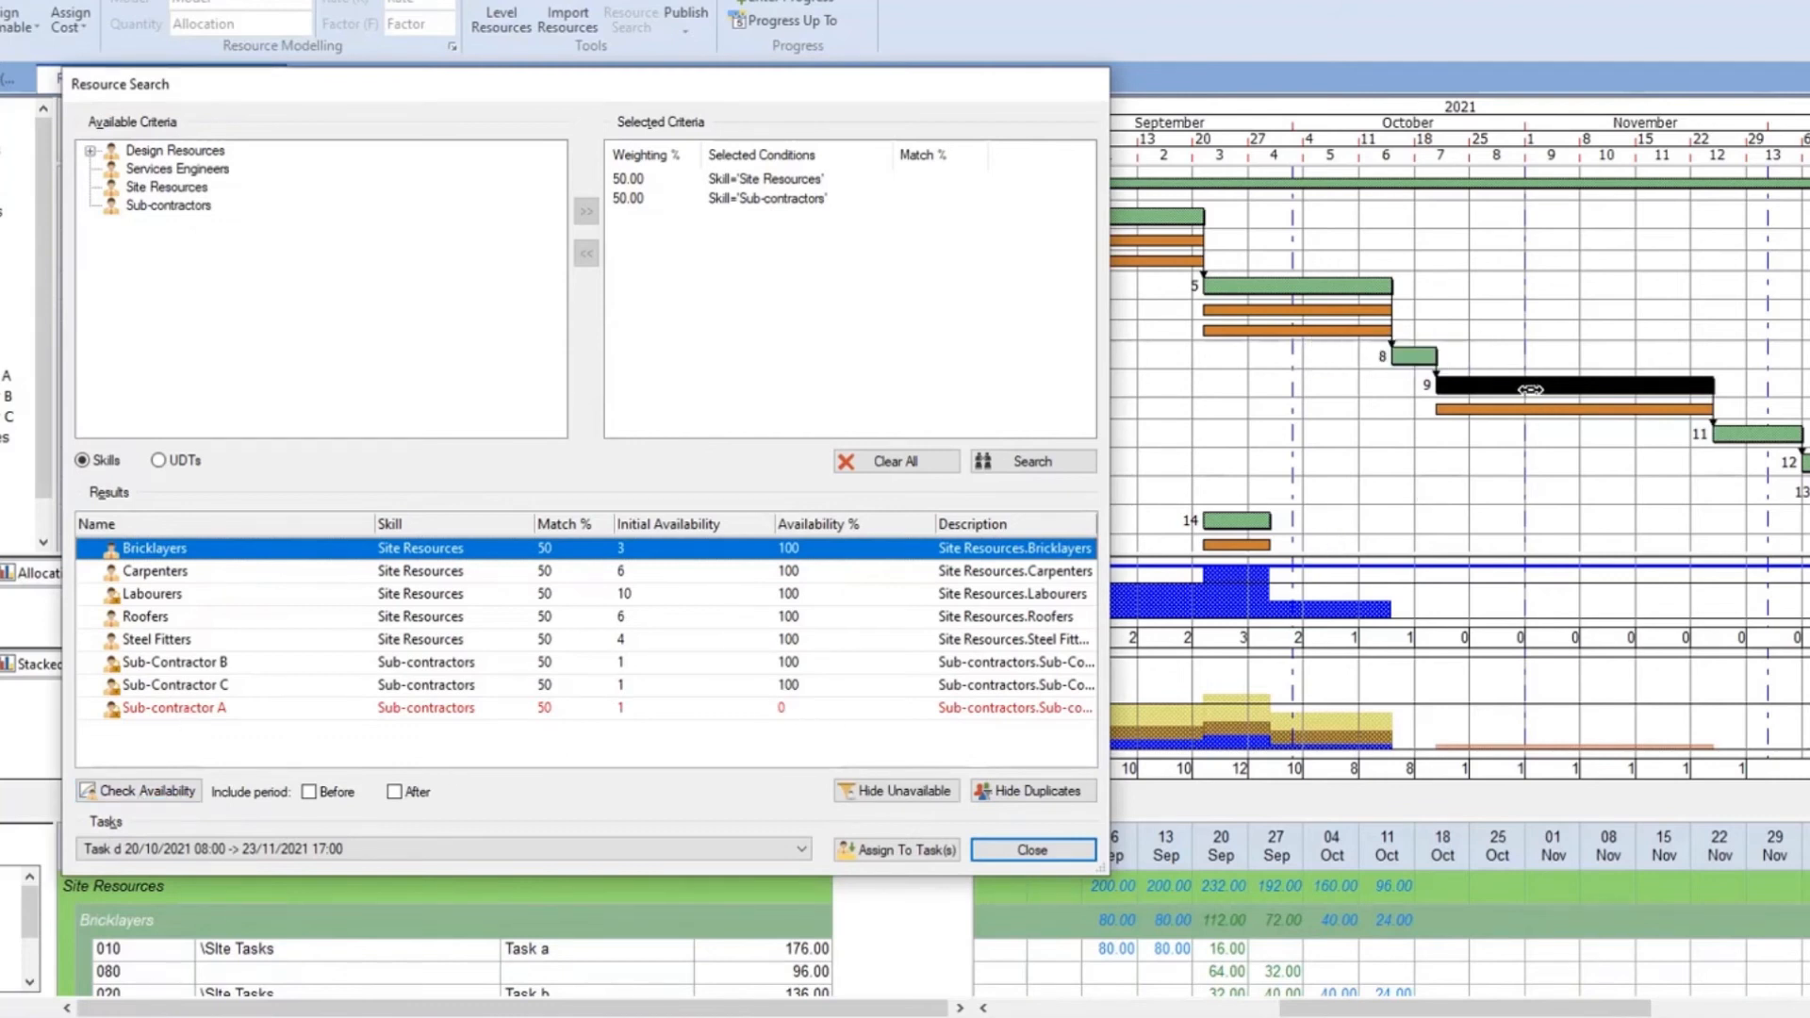
Check resource availability for Task e, assign Roofers to it from the search results, and close the Resource Search
left_click(1732, 433)
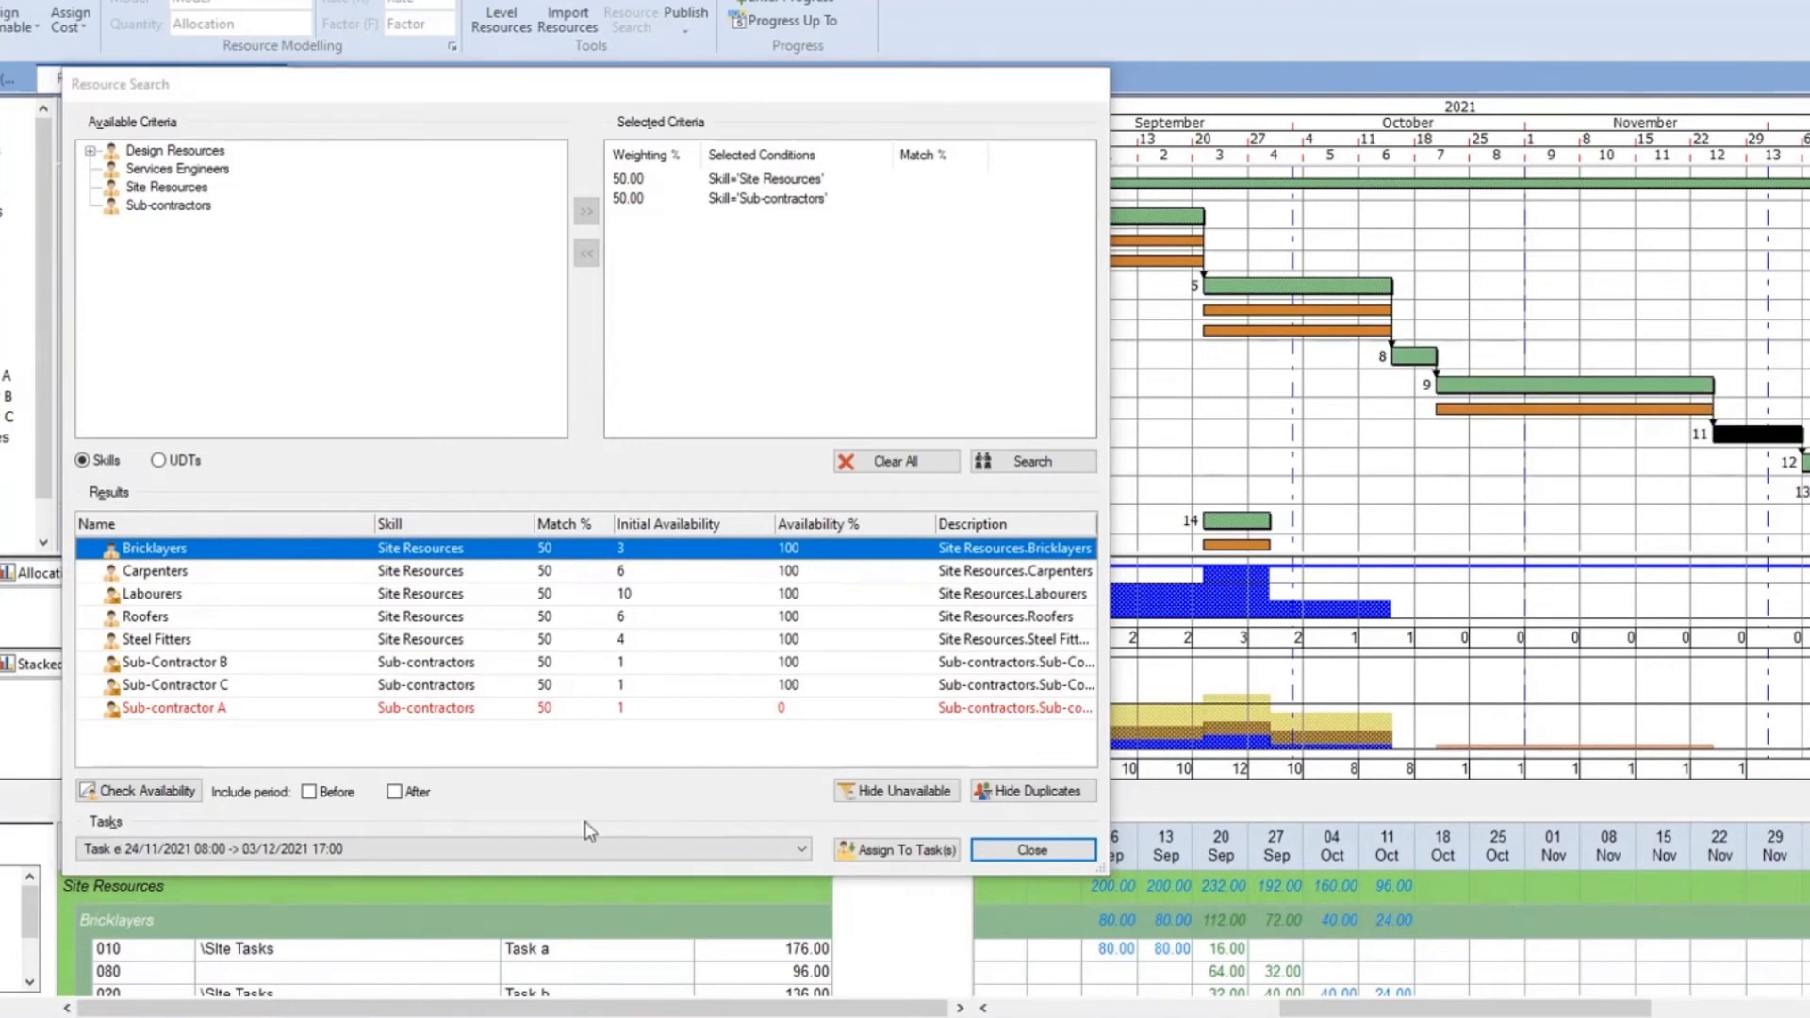
left_click(103, 796)
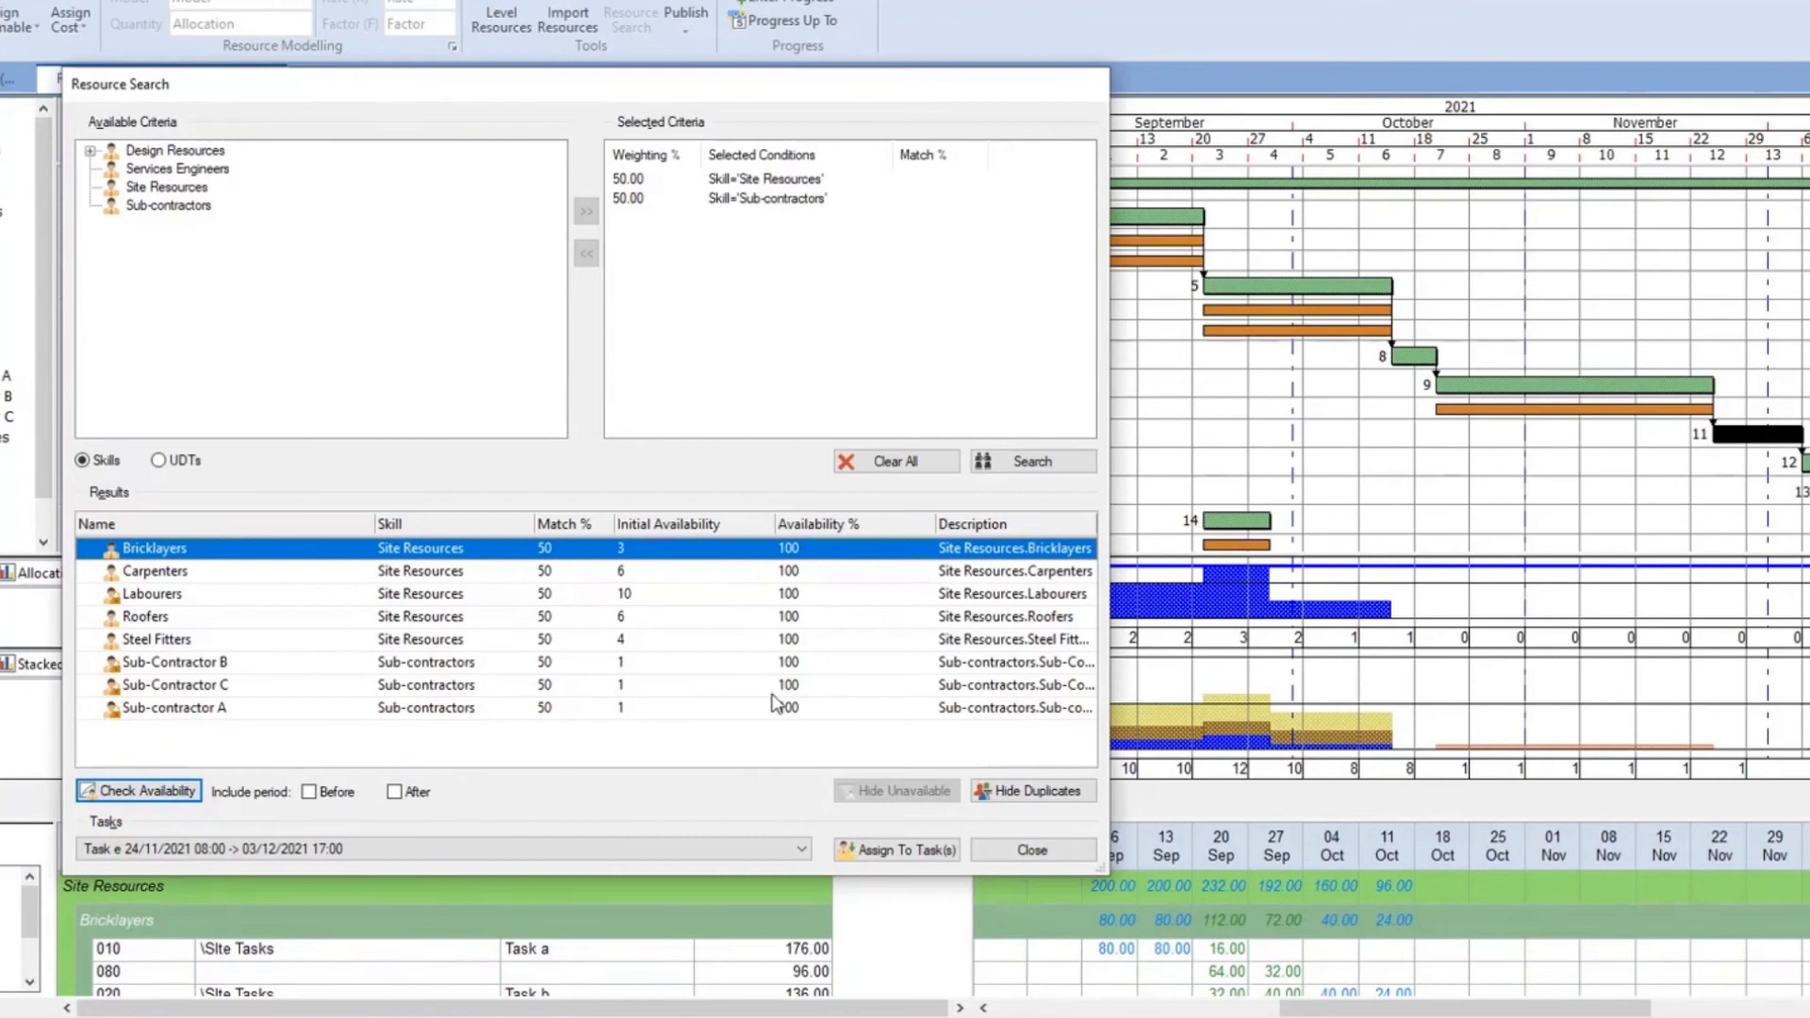
left_click(768, 623)
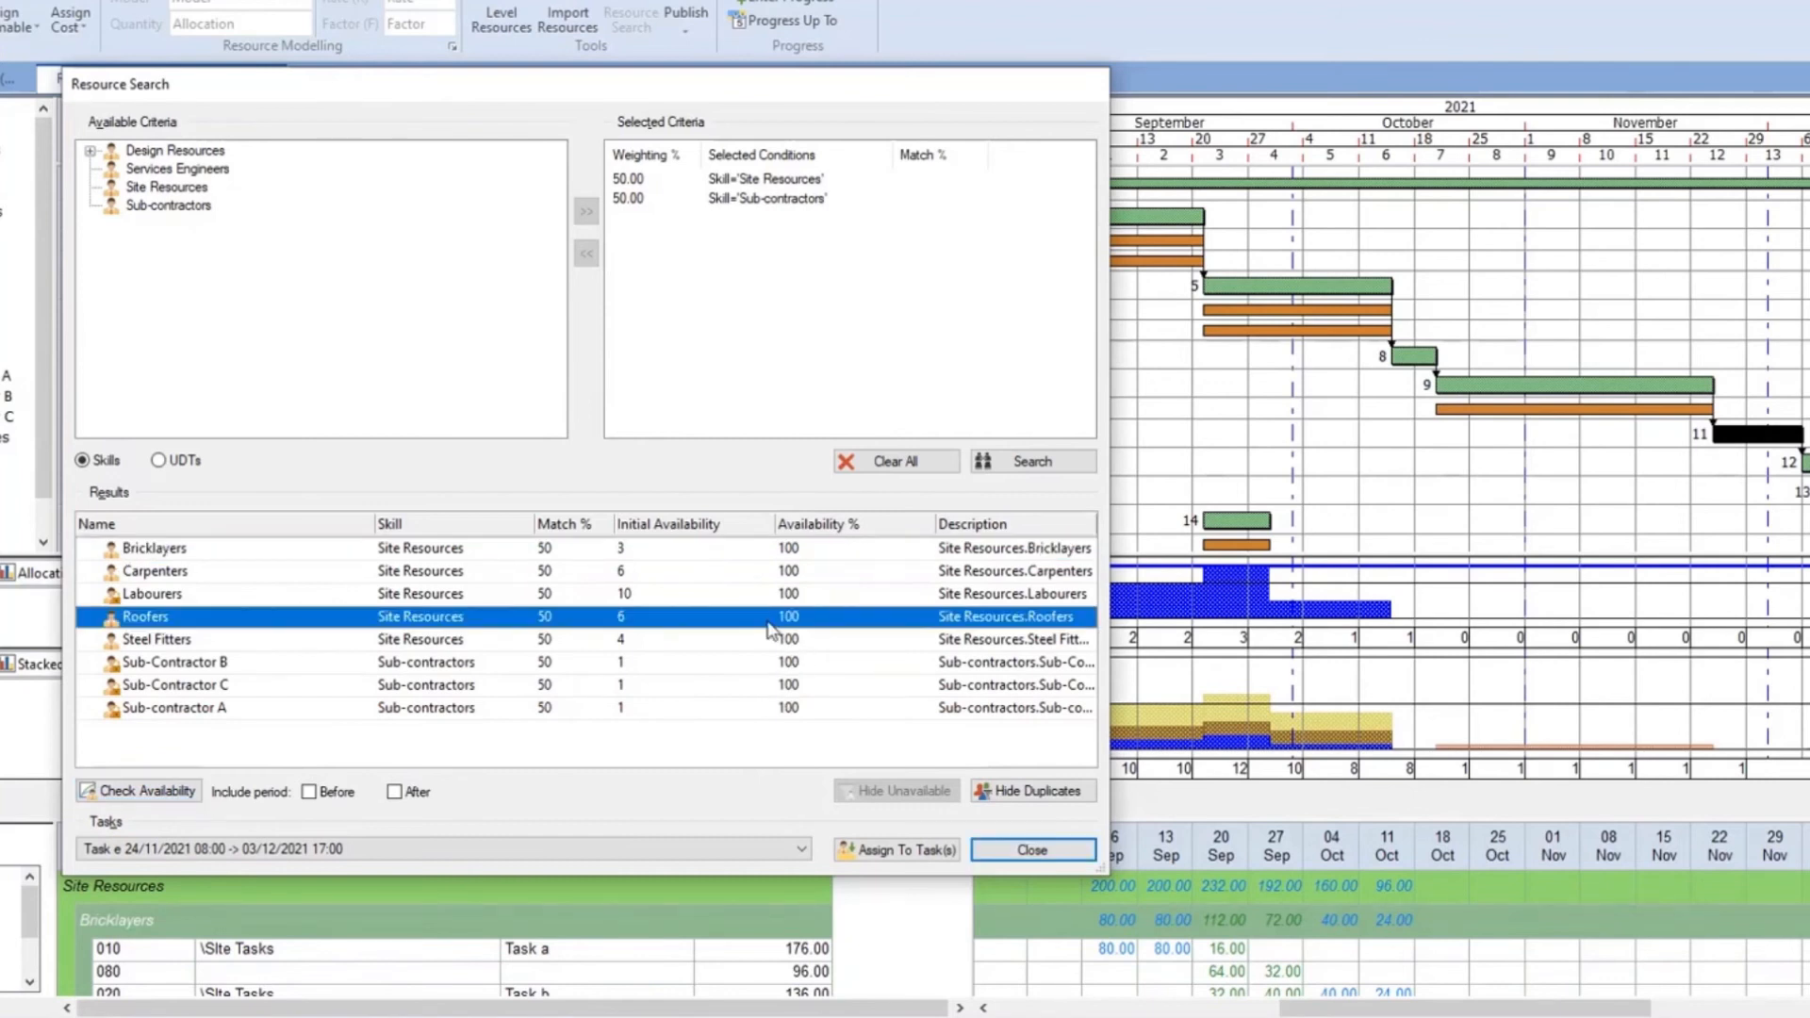
left_click(940, 852)
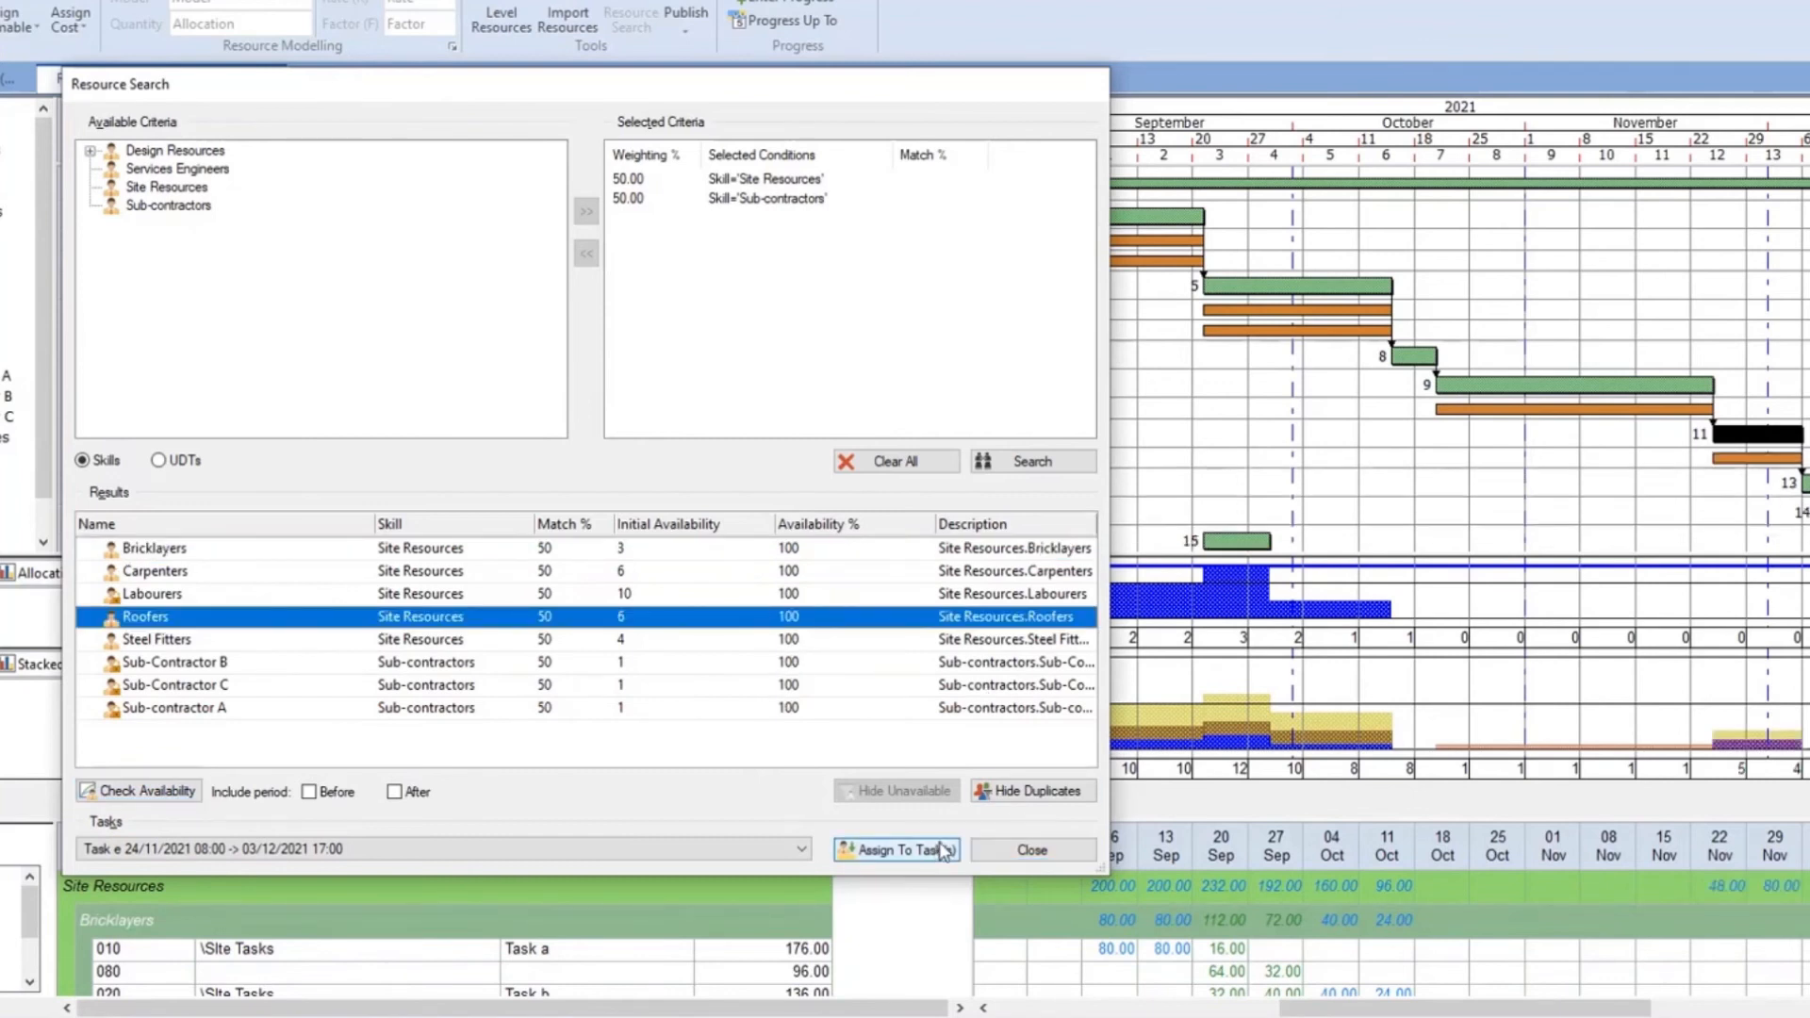
left_click(1037, 853)
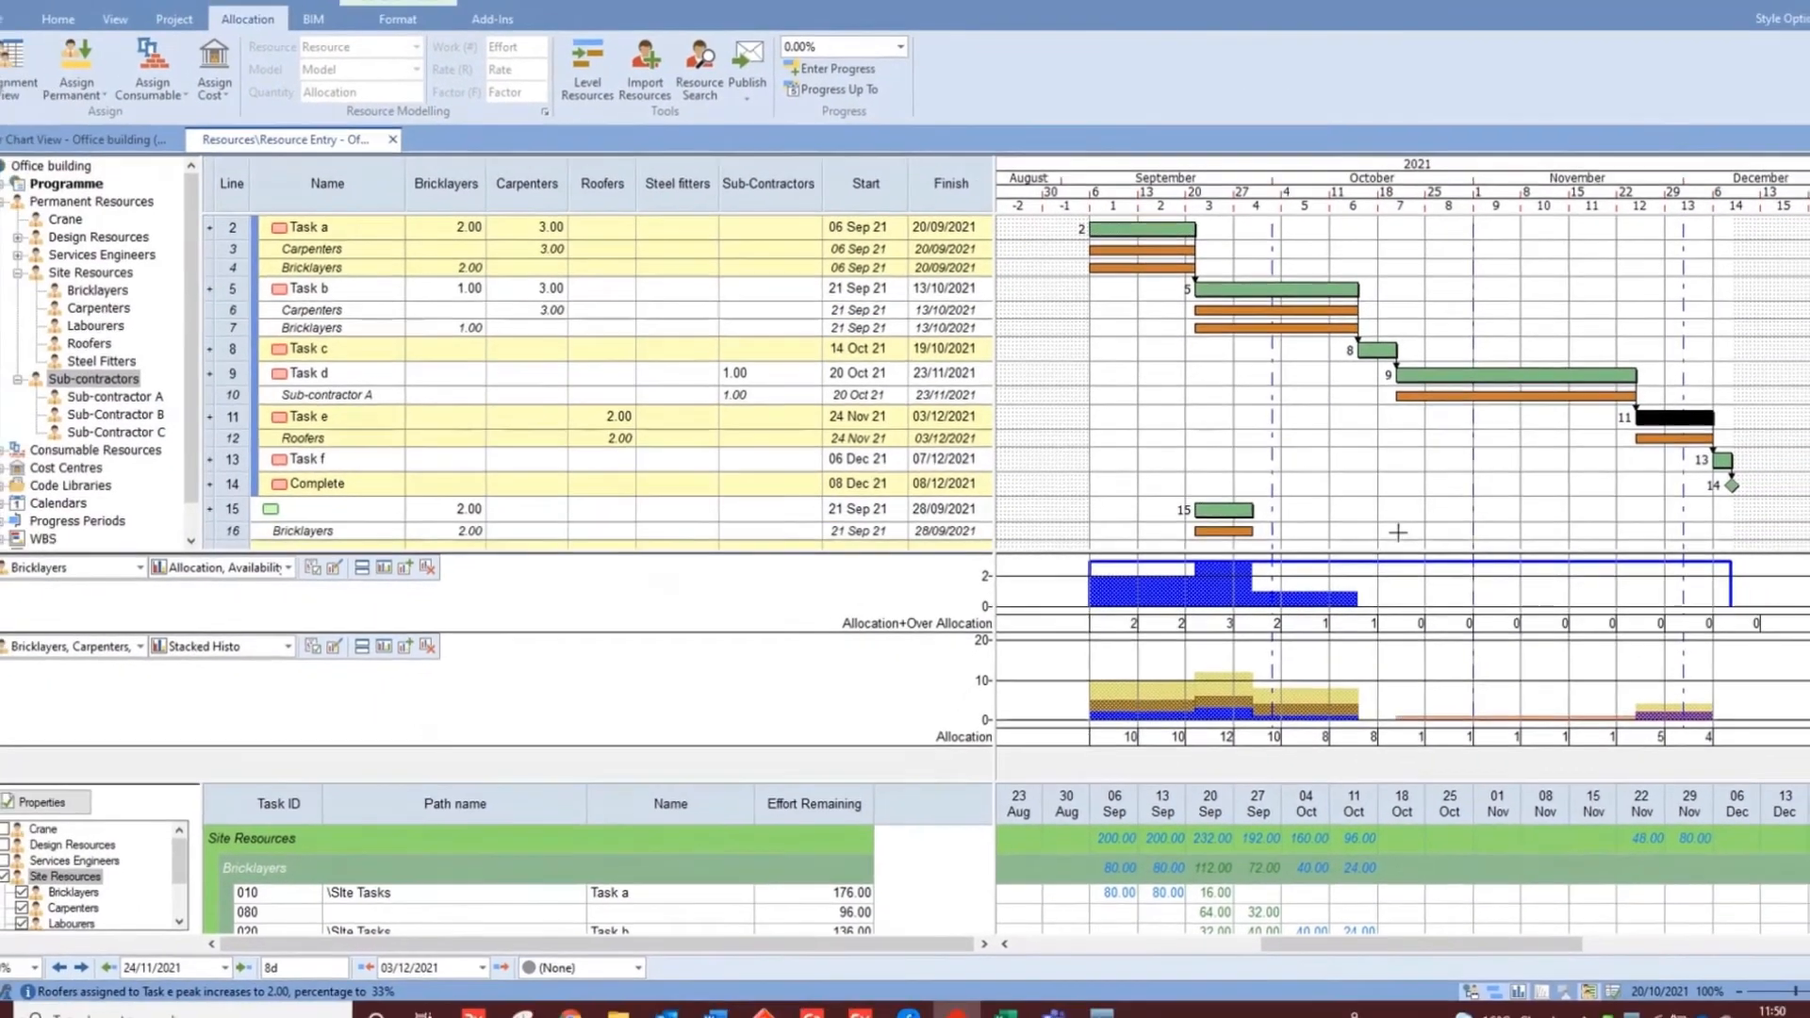